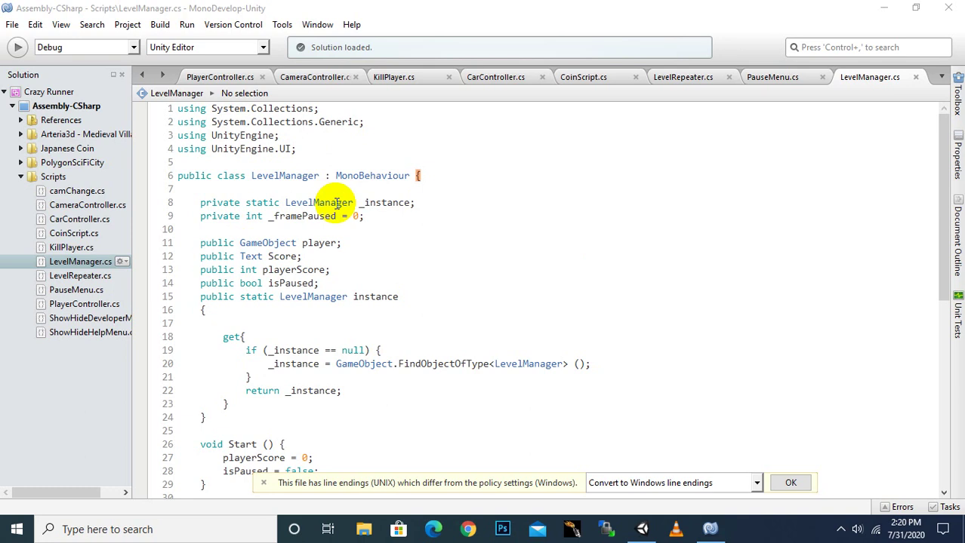
# Step: Switch to PauseMenu.cs and place the cursor on the line in PauseGame() setting isPaused to true
pyautogui.moveTo(337, 203)
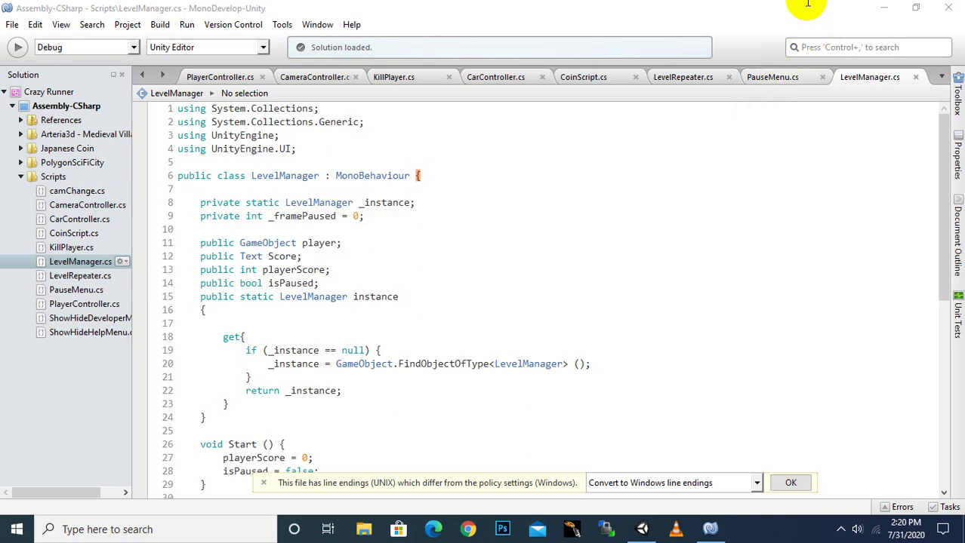
pyautogui.click(793, 81)
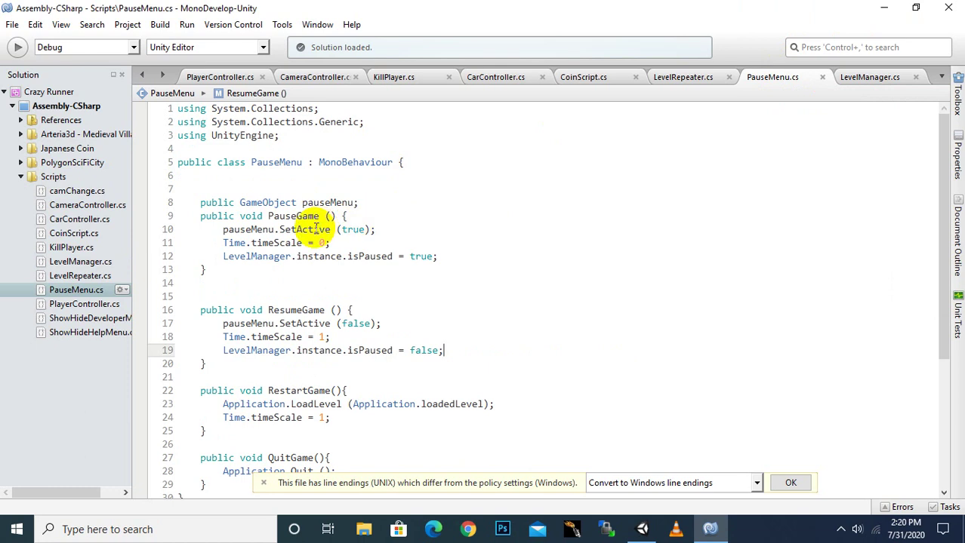
pyautogui.click(271, 257)
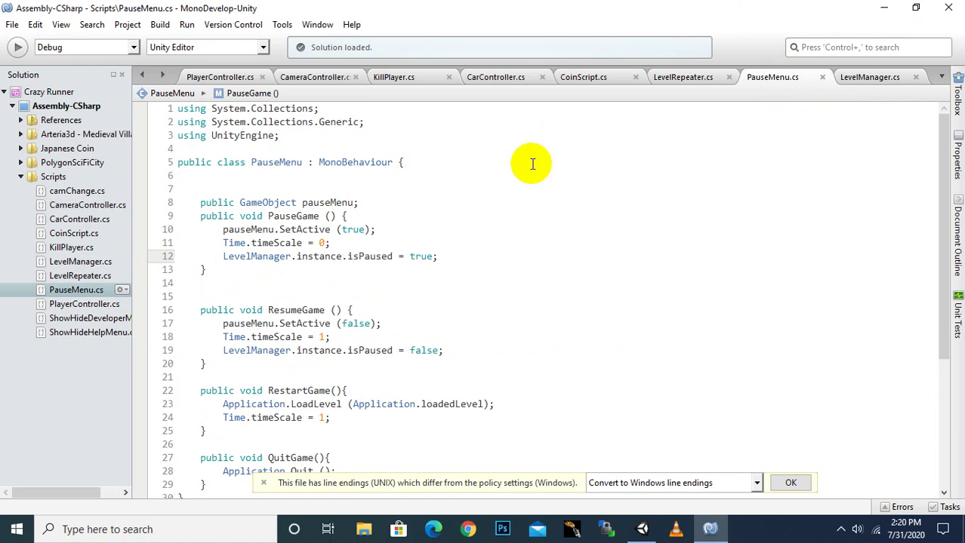
# Step: Return to LevelManager.cs and select 'bool isPaused' on line 14
pyautogui.click(852, 87)
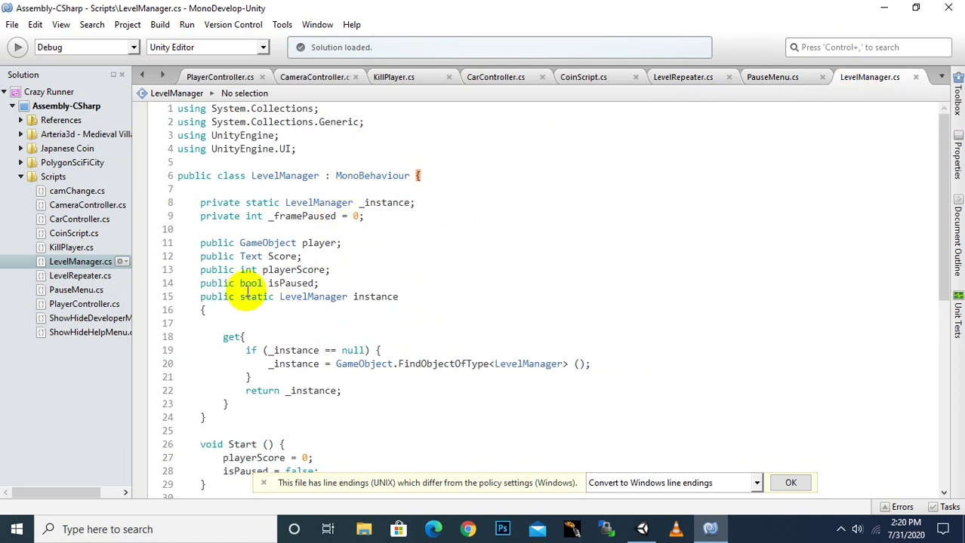
pyautogui.moveTo(200, 283); pyautogui.dragTo(320, 284)
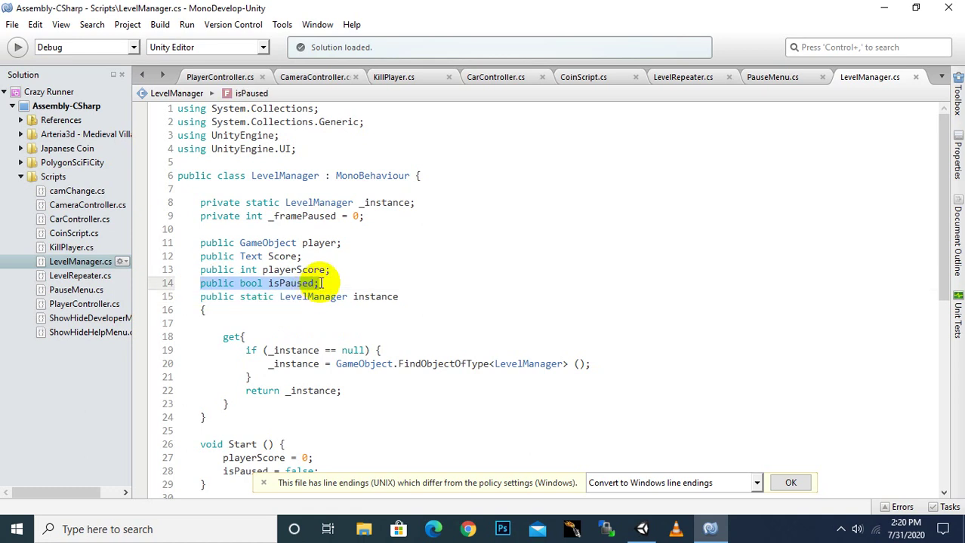
pyautogui.click(320, 283)
pyautogui.moveTo(320, 283); pyautogui.dragTo(241, 284)
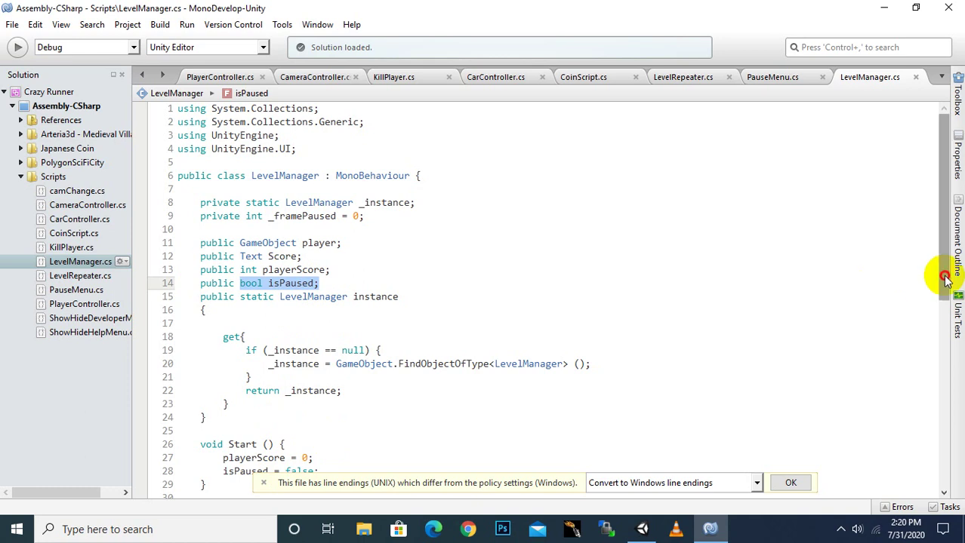
pyautogui.scroll(-1, 946, 265)
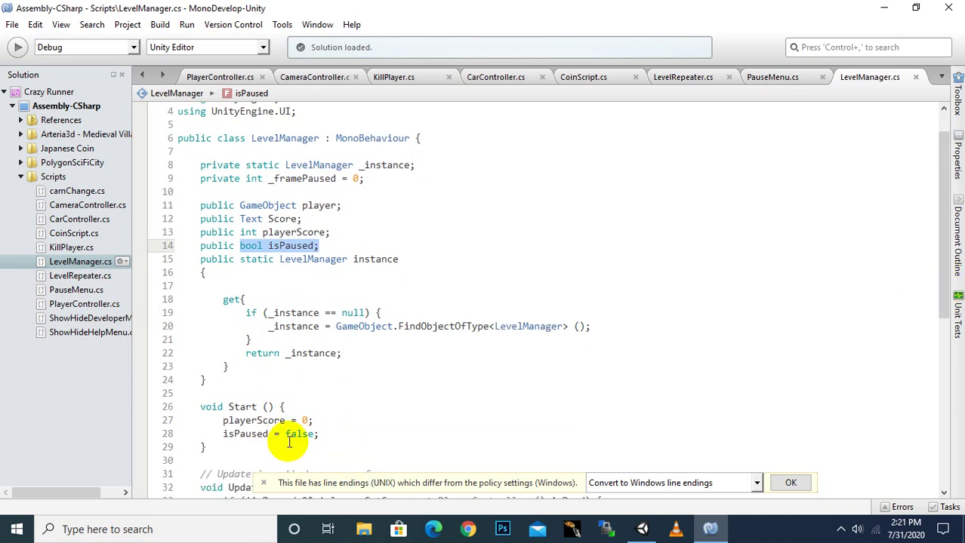
pyautogui.moveTo(304, 440)
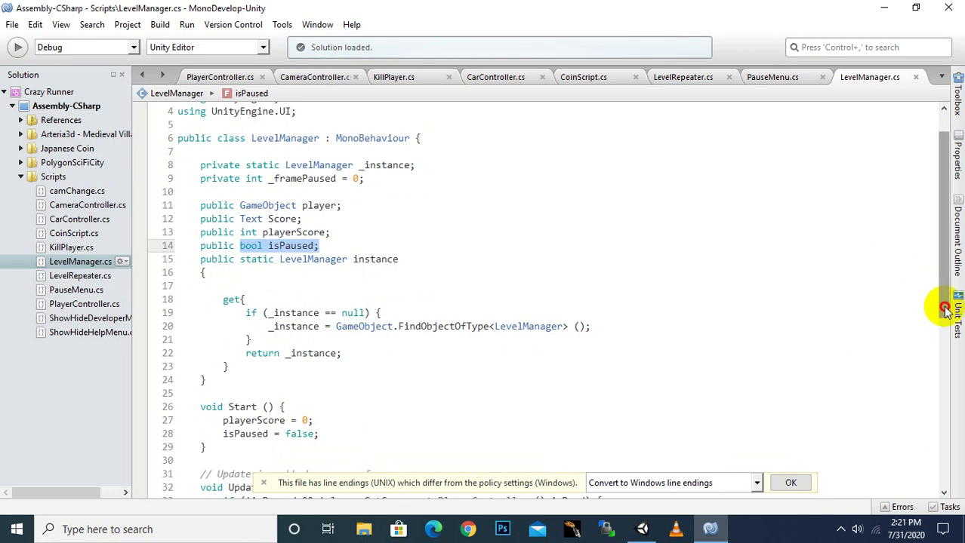
pyautogui.scroll(1, 944, 310)
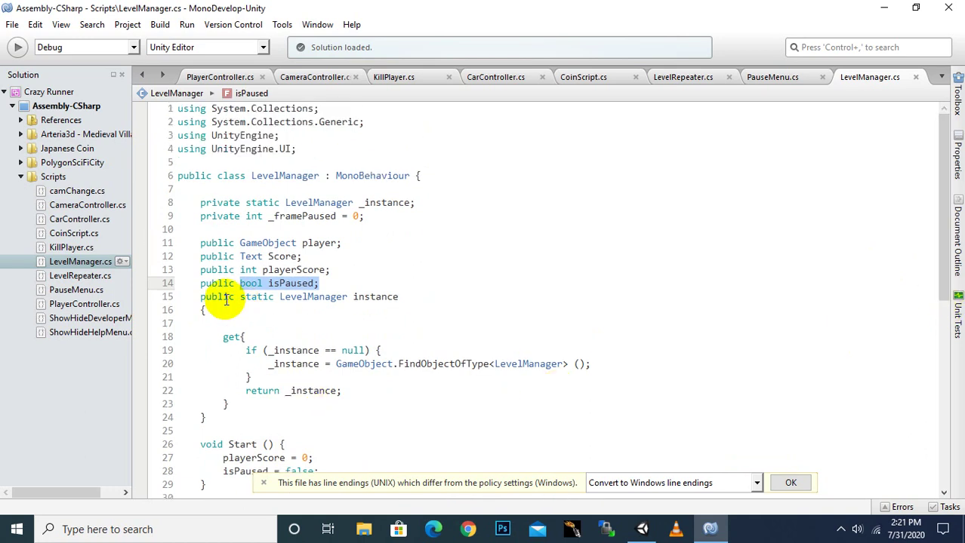
pyautogui.moveTo(302, 299)
pyautogui.moveTo(361, 296)
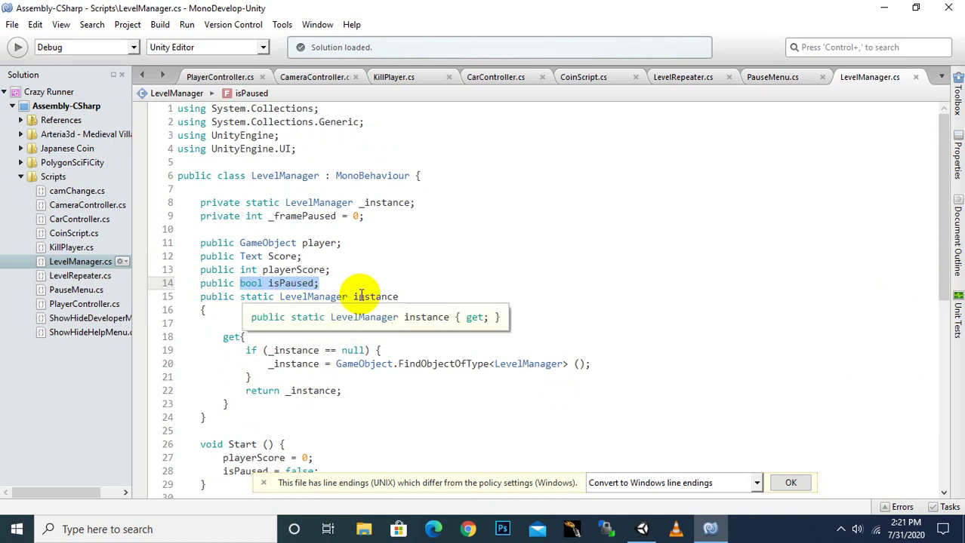
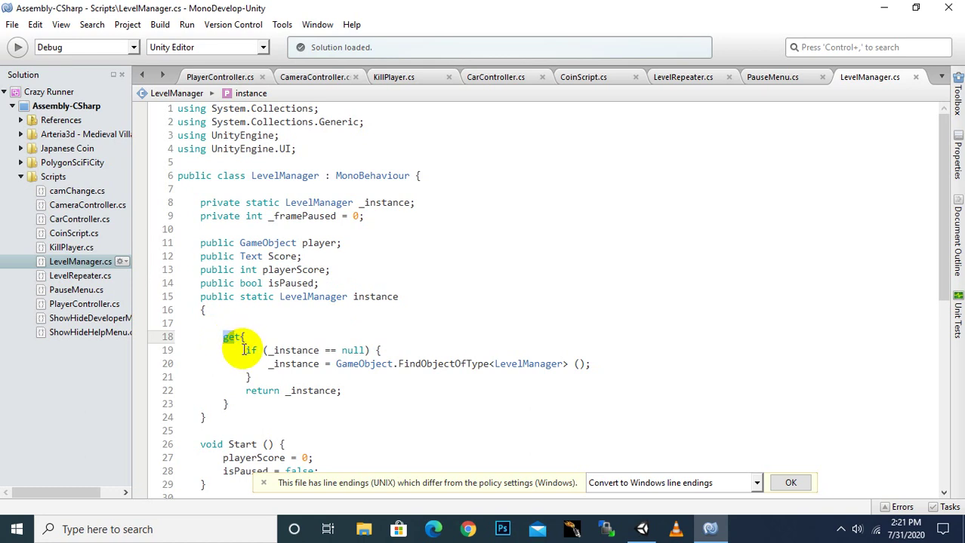
# Step: Inspect the getter on lines 19-22: its null check, FindObjectOfType assignment, closing brace and return statement
pyautogui.click(245, 350)
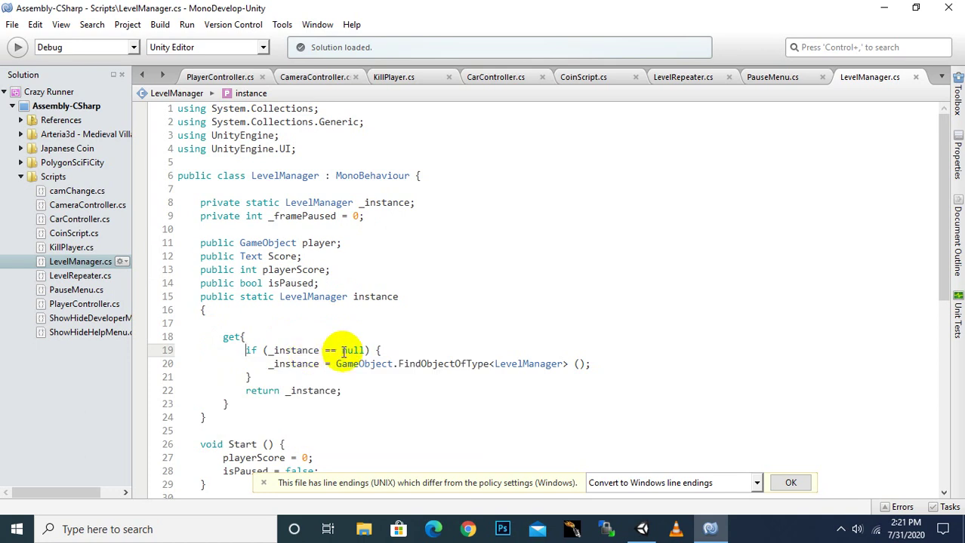
pyautogui.moveTo(353, 349)
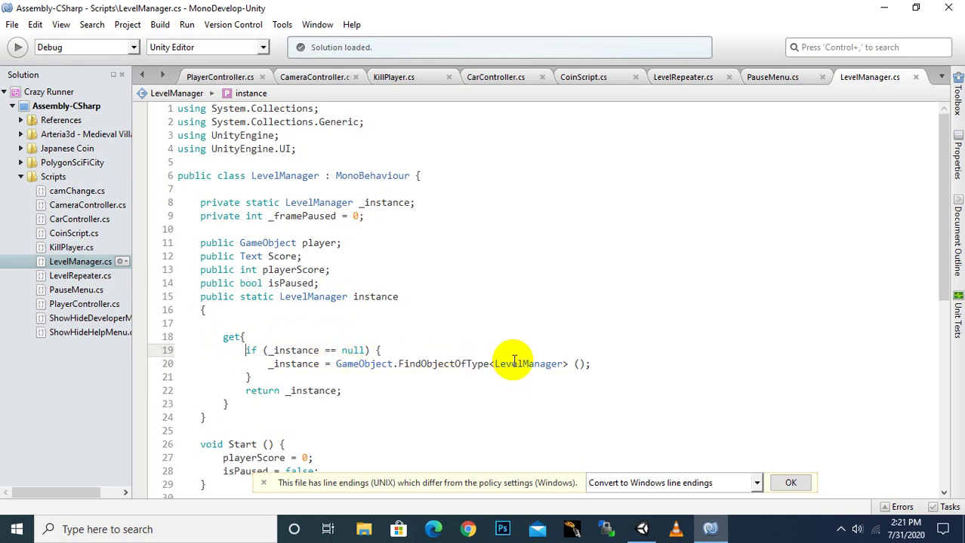
pyautogui.moveTo(513, 362)
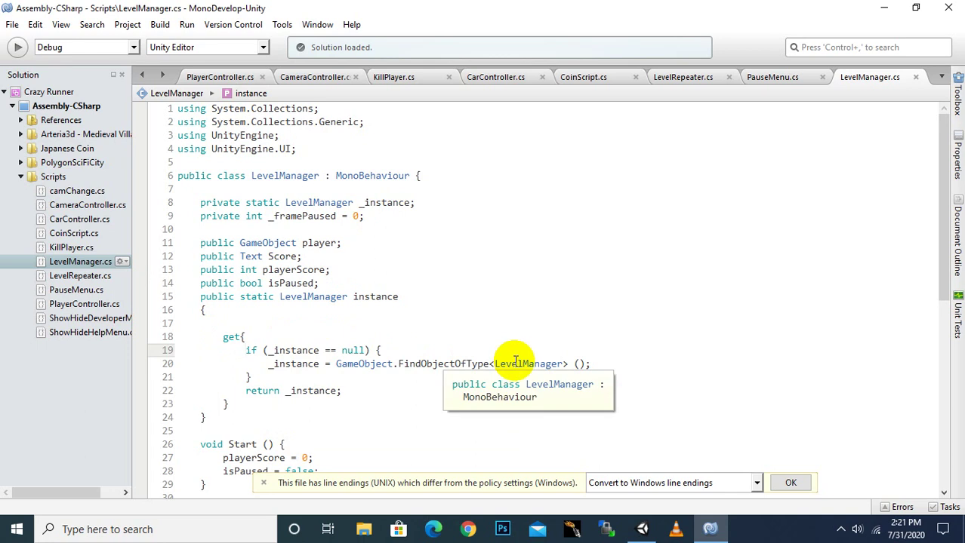
pyautogui.moveTo(589, 364); pyautogui.dragTo(265, 366)
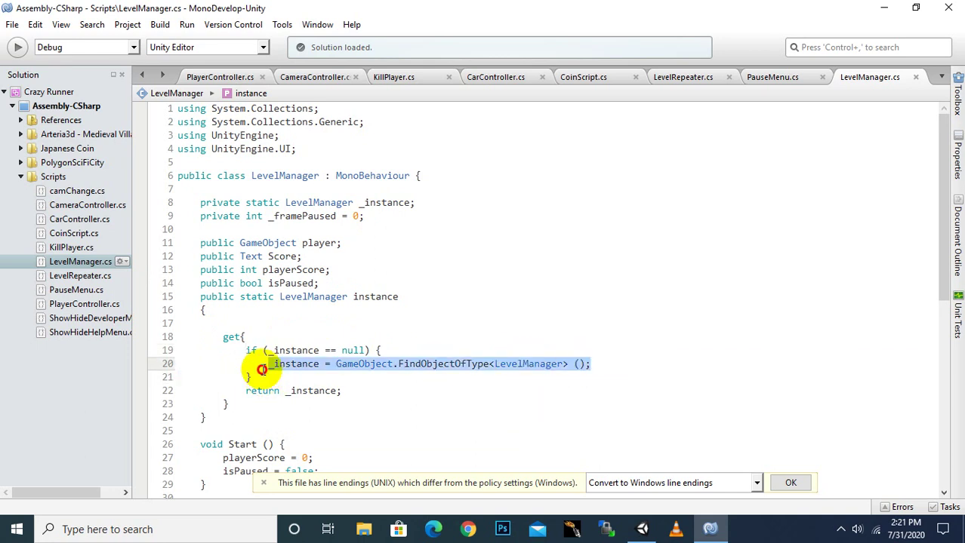
pyautogui.moveTo(222, 338); pyautogui.dragTo(355, 363)
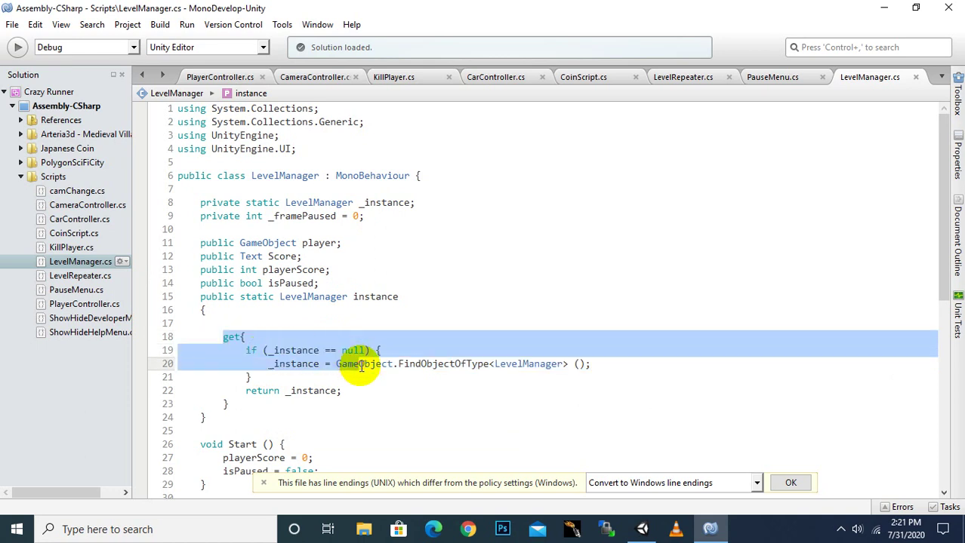
pyautogui.click(274, 365)
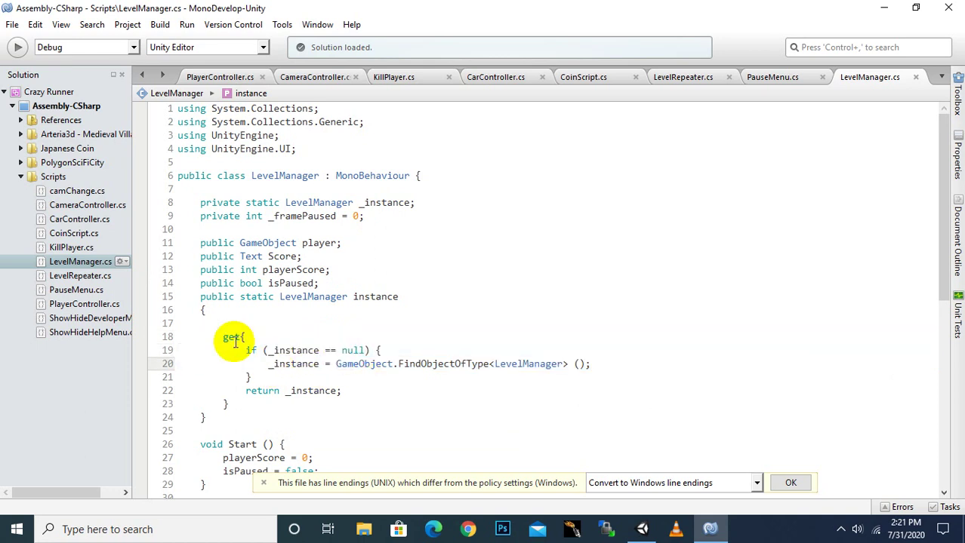
pyautogui.moveTo(235, 341)
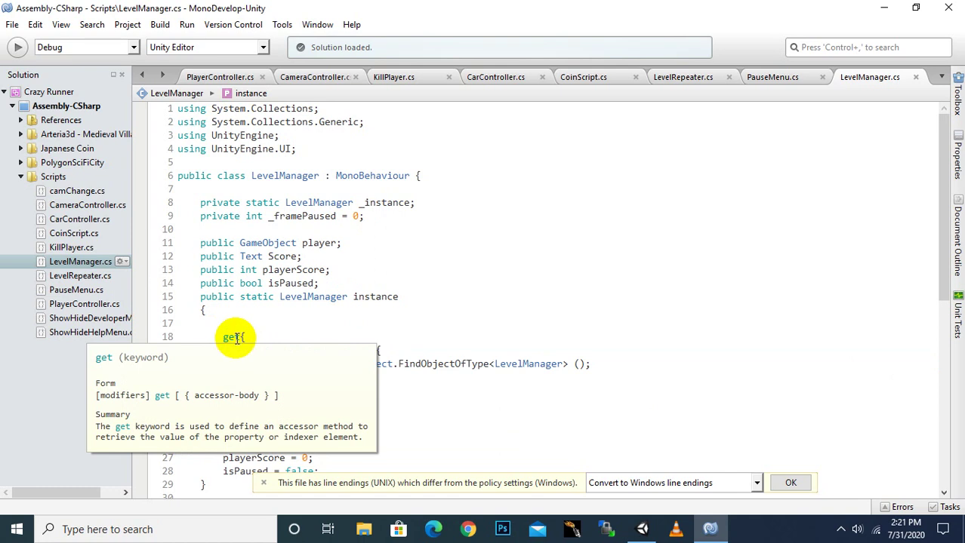
pyautogui.click(239, 339)
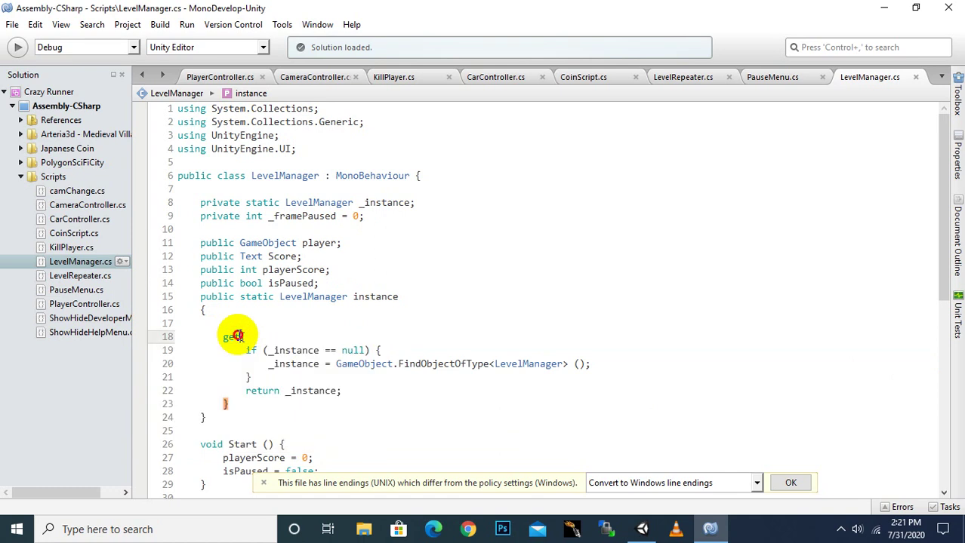
pyautogui.click(257, 392)
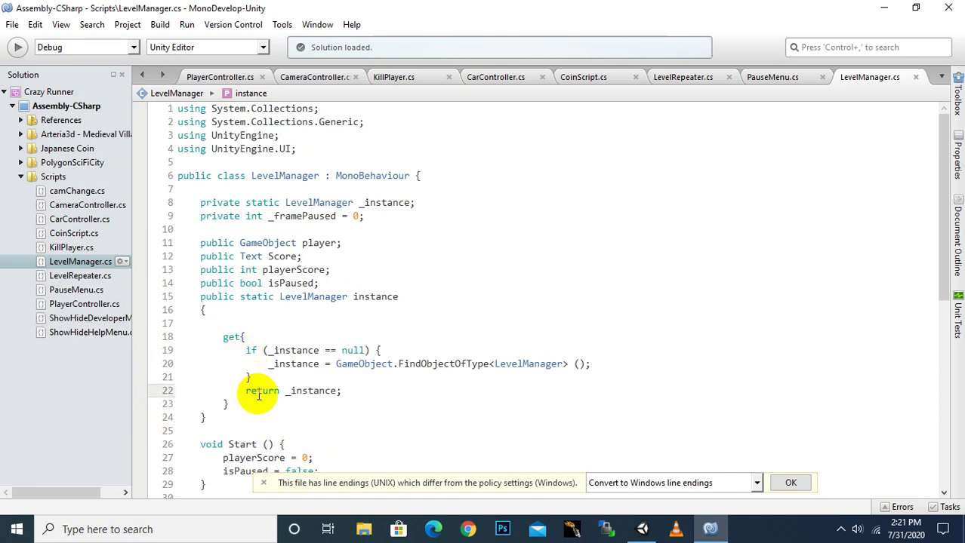
pyautogui.moveTo(246, 391); pyautogui.dragTo(347, 388)
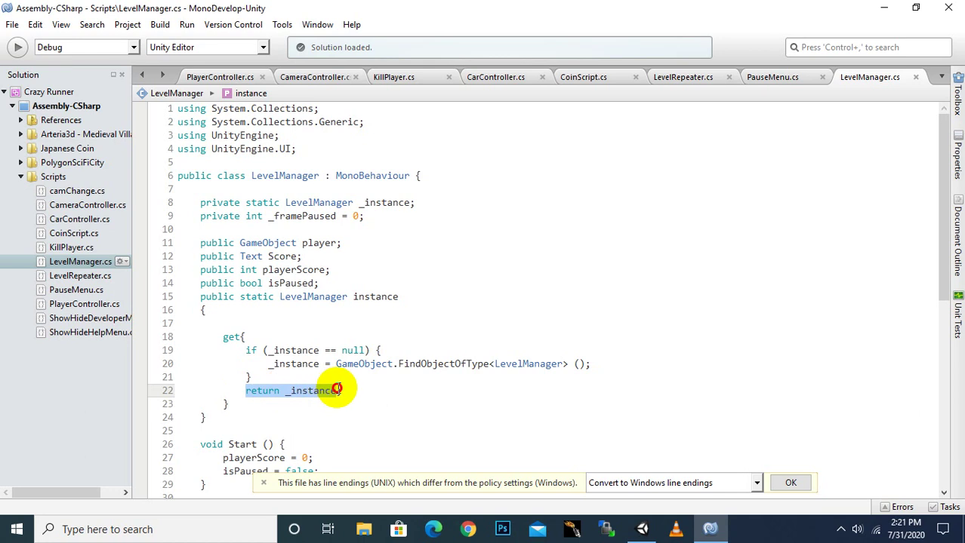
pyautogui.click(346, 389)
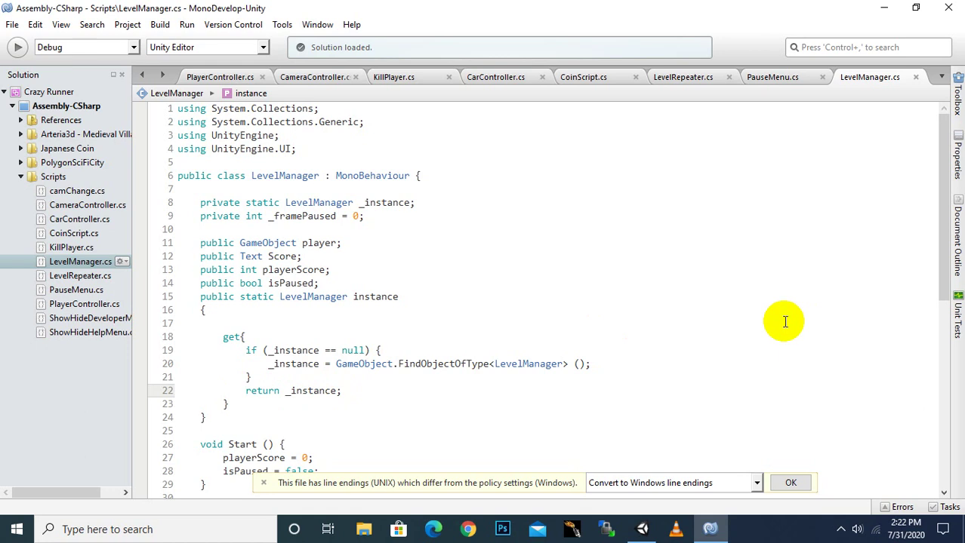
# Step: Open the LevelManager outline pad, narrow it, and briefly open the toolbox and properties pads
pyautogui.click(947, 272)
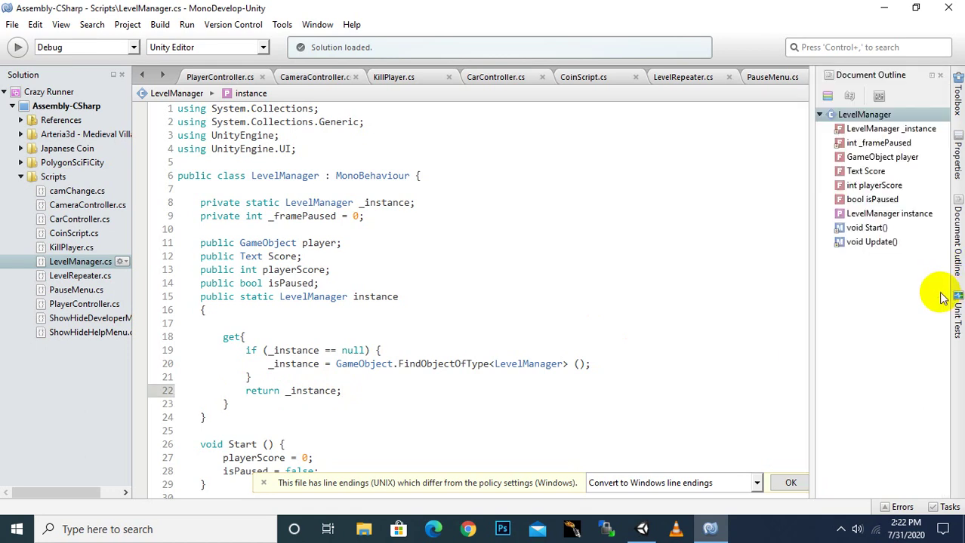
pyautogui.moveTo(810, 99); pyautogui.dragTo(829, 100)
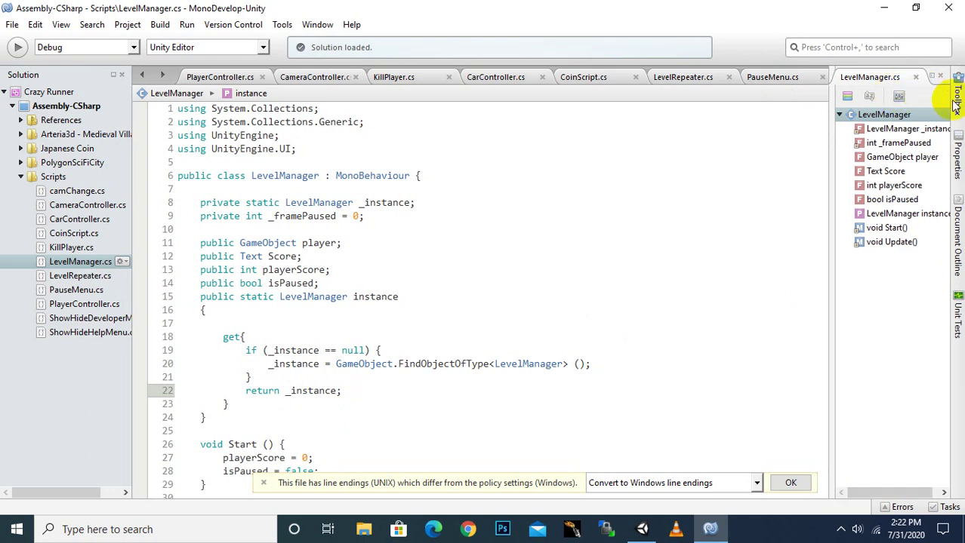
pyautogui.click(957, 104)
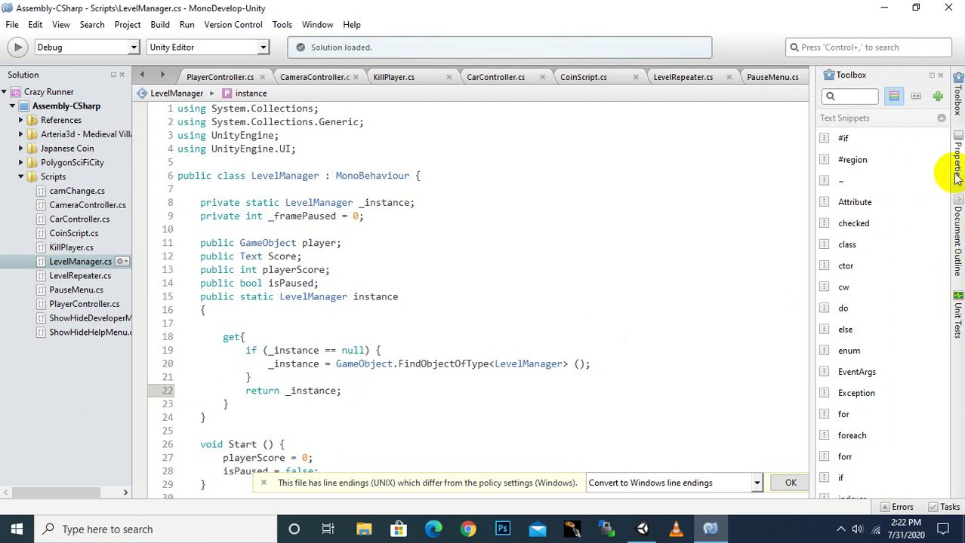
pyautogui.click(957, 317)
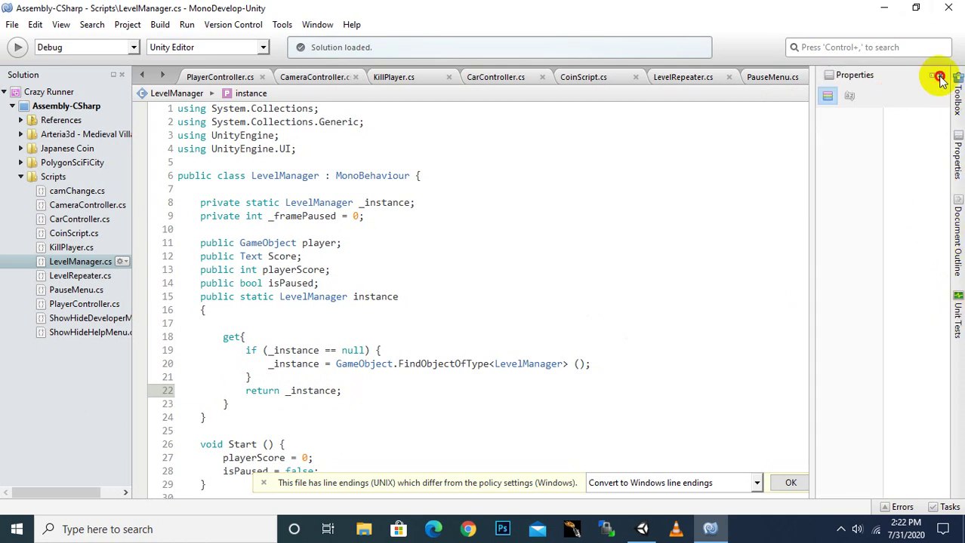
pyautogui.click(939, 77)
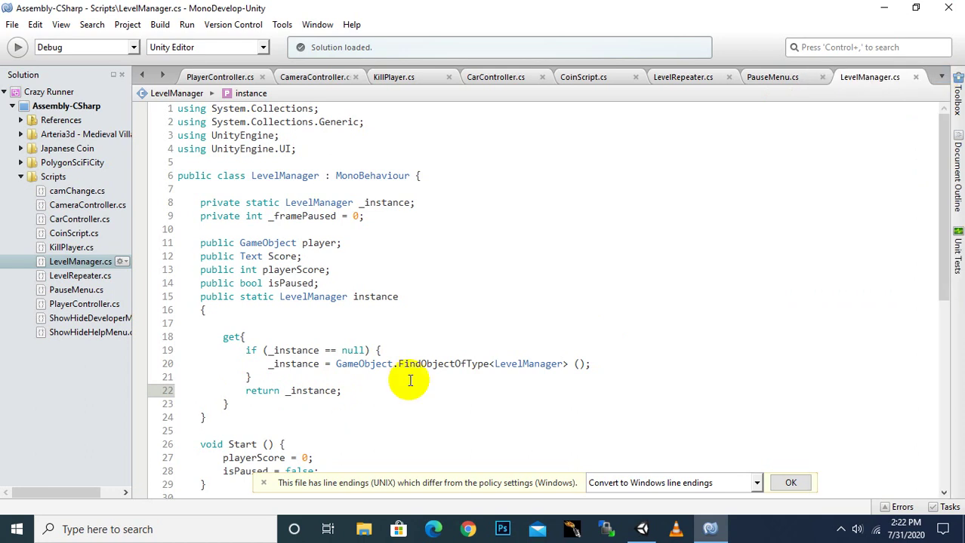
# Step: Scroll down to void Update() and select isPaused in the line 33 condition
pyautogui.moveTo(949, 282); pyautogui.dragTo(948, 398)
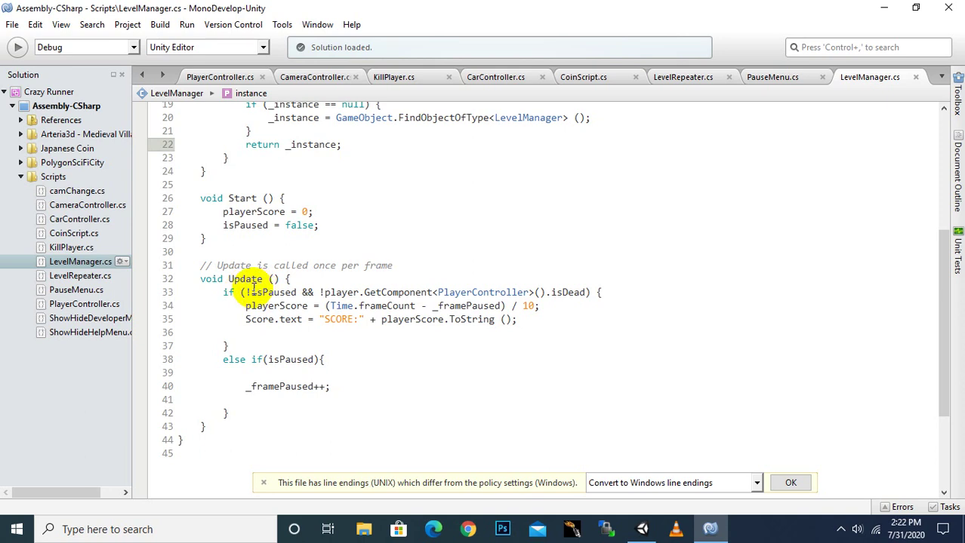
pyautogui.moveTo(252, 292); pyautogui.dragTo(295, 292)
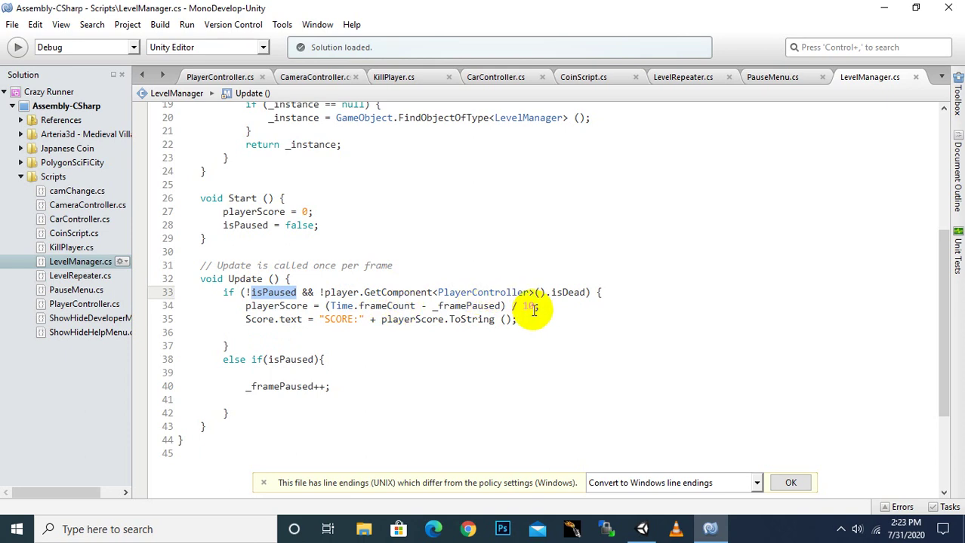
pyautogui.moveTo(529, 308)
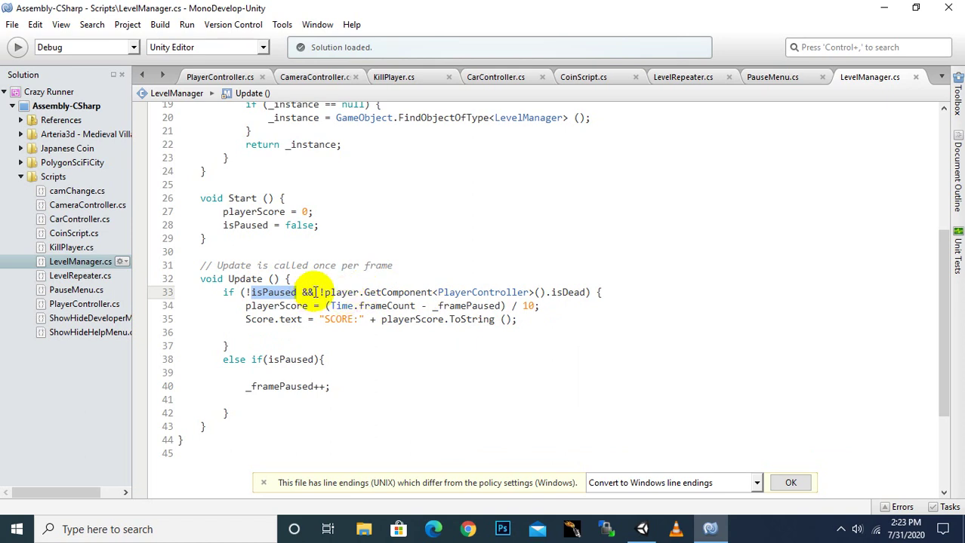
pyautogui.doubleClick(310, 292)
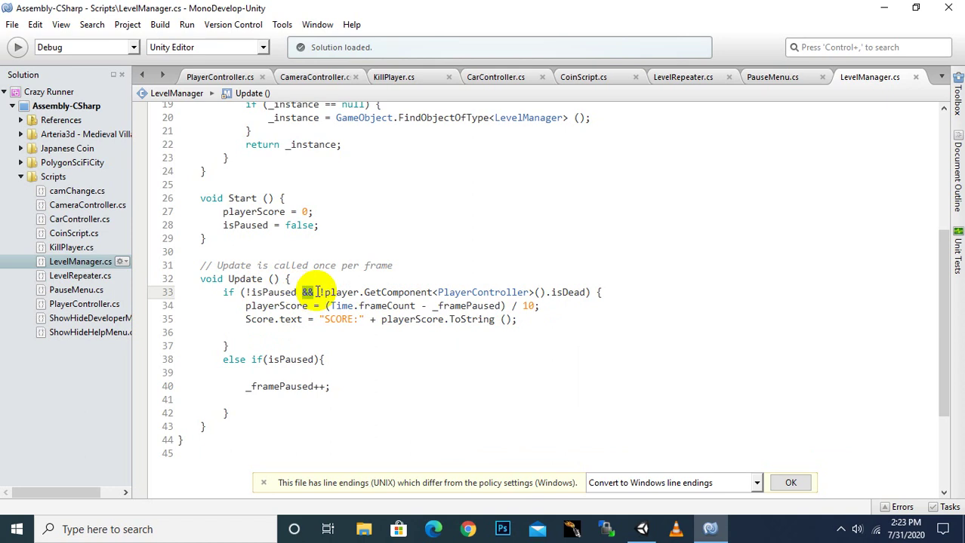
pyautogui.click(332, 292)
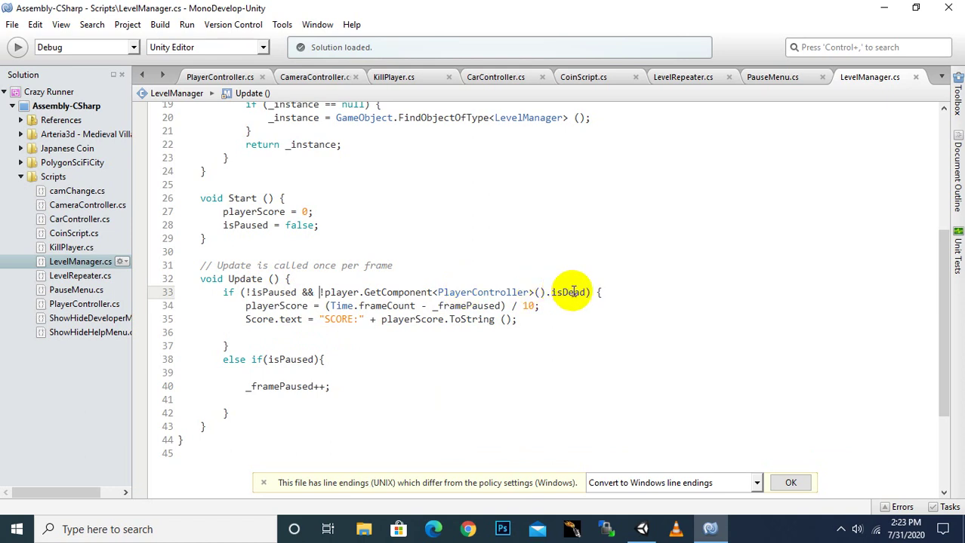
pyautogui.click(325, 286)
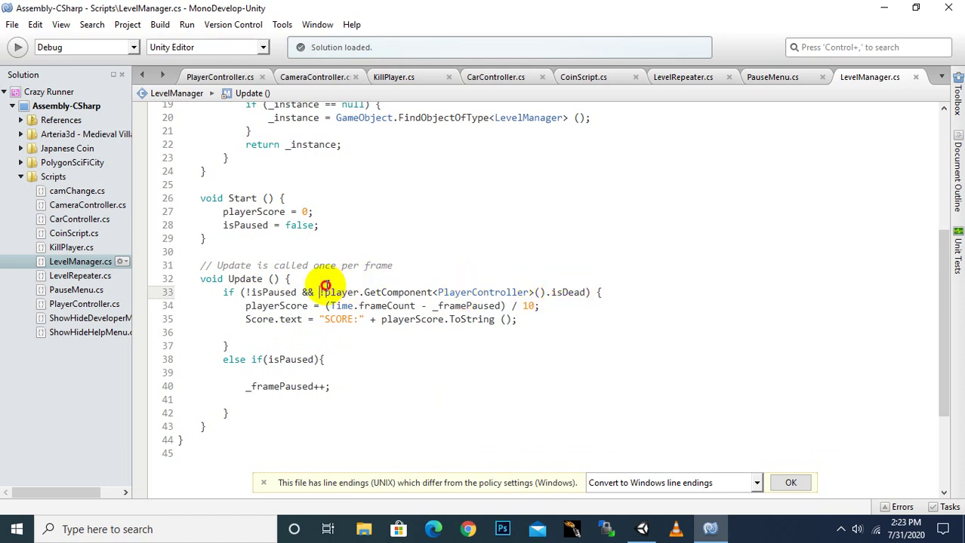
pyautogui.click(327, 305)
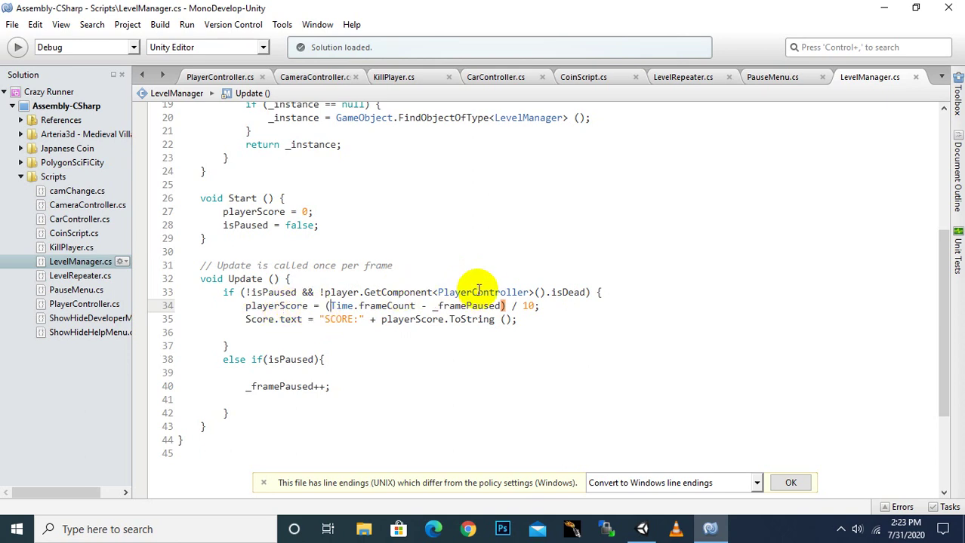
pyautogui.moveTo(492, 291)
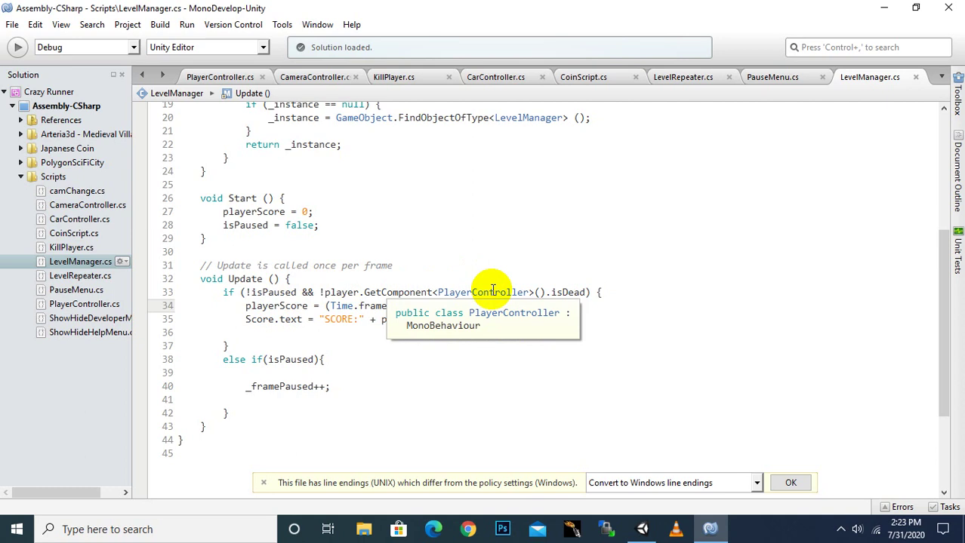
pyautogui.click(323, 294)
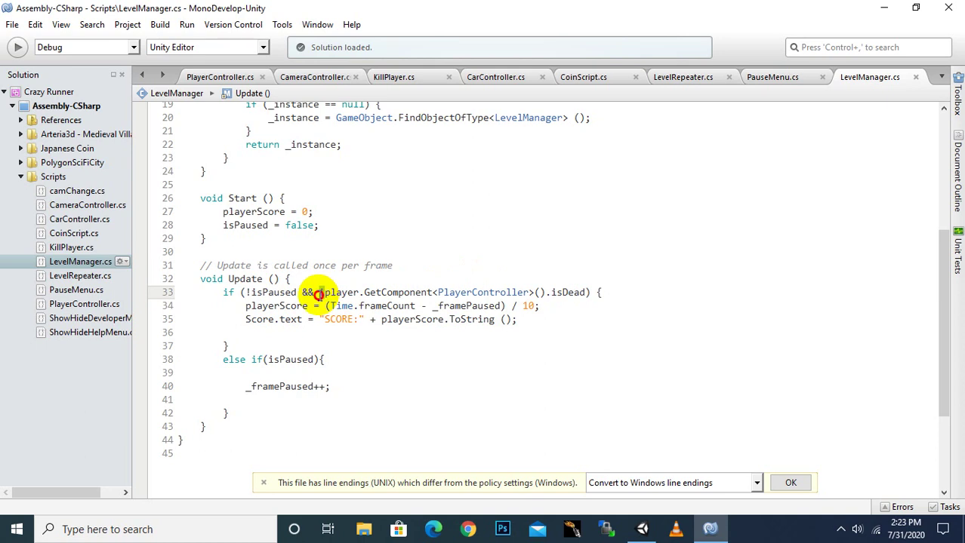
pyautogui.click(312, 306)
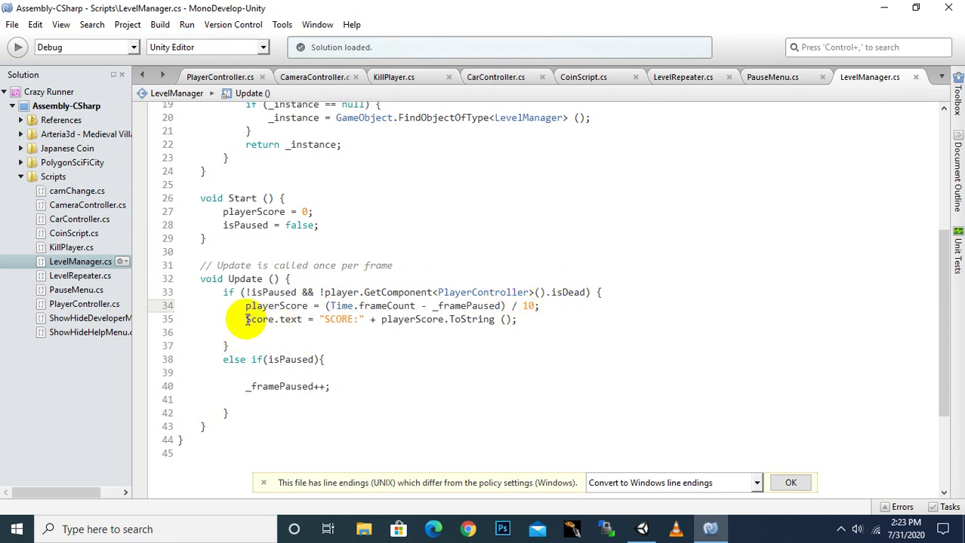
pyautogui.moveTo(516, 321)
pyautogui.mouseDown()
pyautogui.moveTo(193, 335)
pyautogui.moveTo(213, 318)
pyautogui.mouseUp()
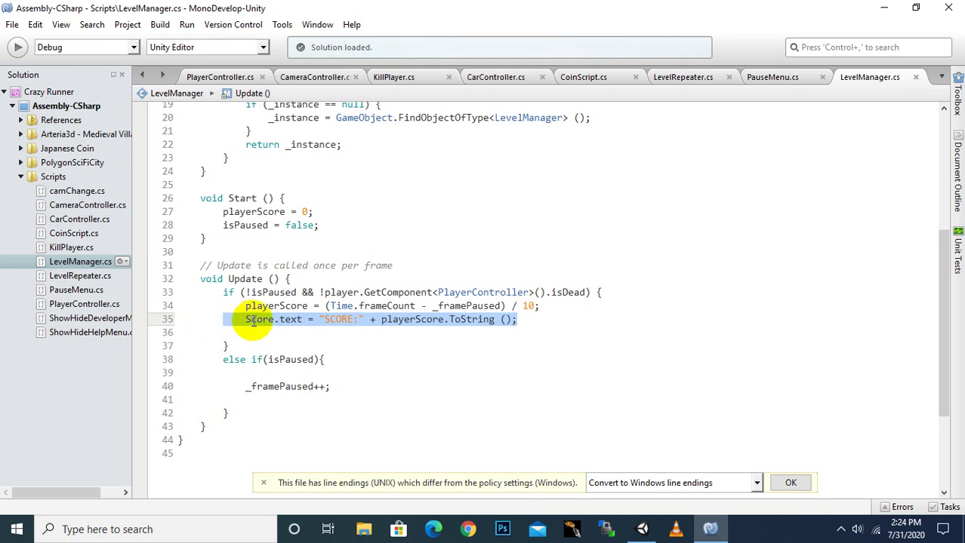
pyautogui.click(302, 335)
pyautogui.moveTo(222, 360); pyautogui.dragTo(330, 365)
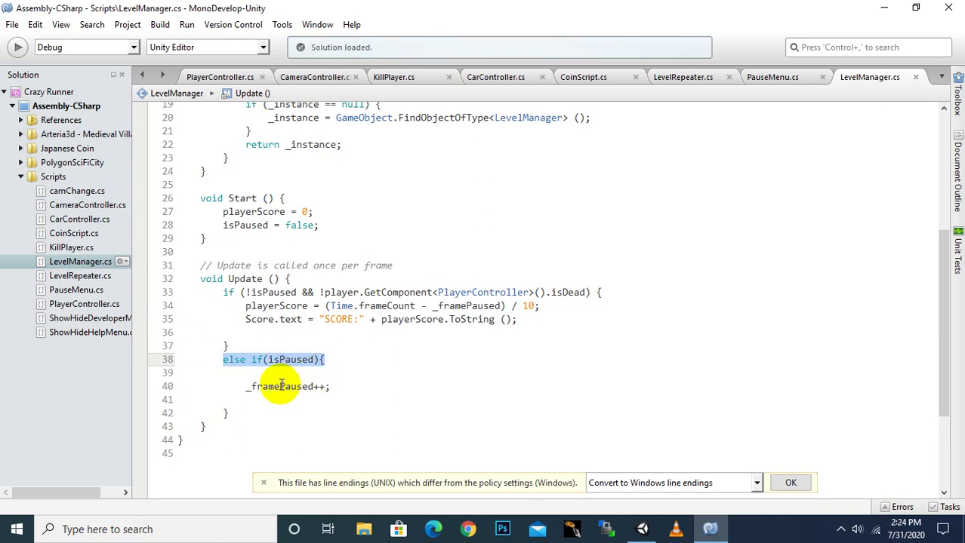
pyautogui.moveTo(245, 387); pyautogui.dragTo(329, 387)
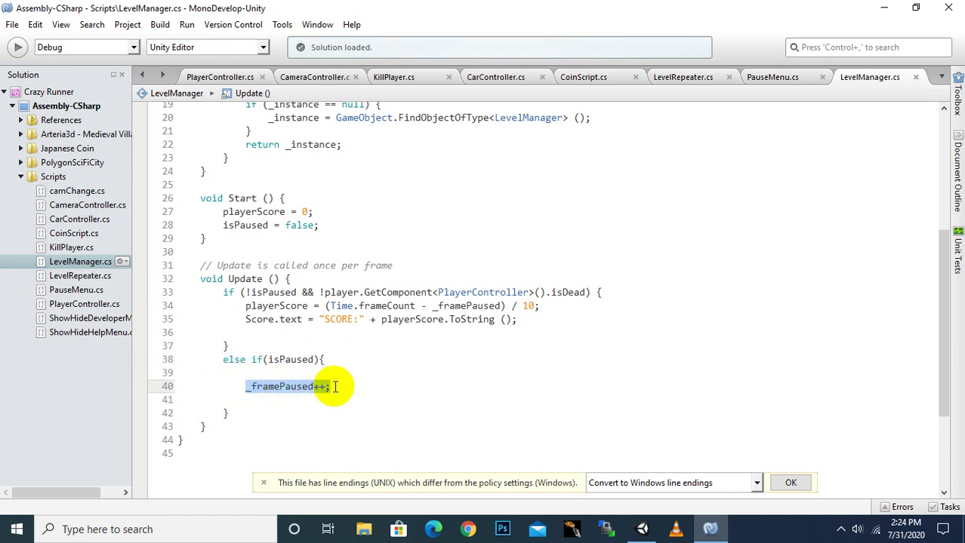
pyautogui.click(946, 249)
pyautogui.moveTo(945, 249); pyautogui.dragTo(948, 133)
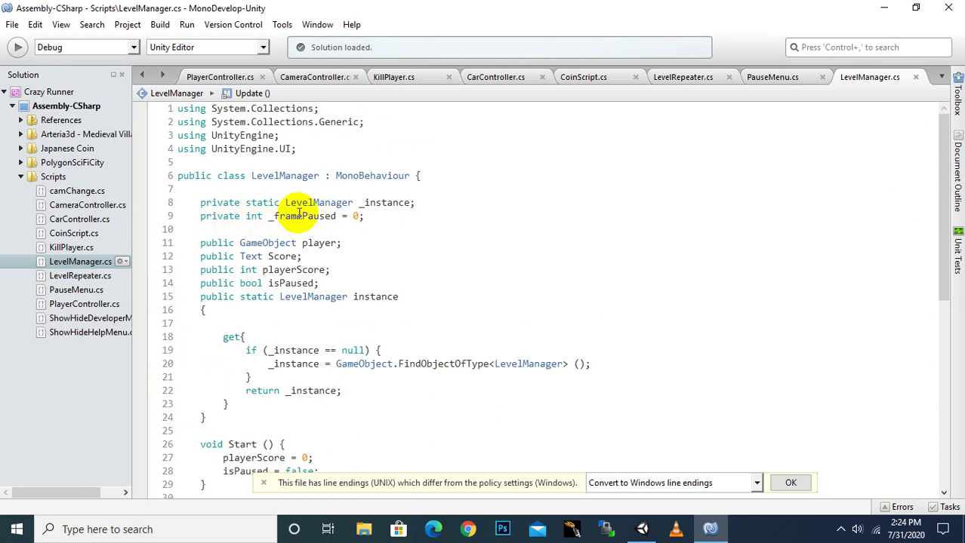
pyautogui.moveTo(305, 216)
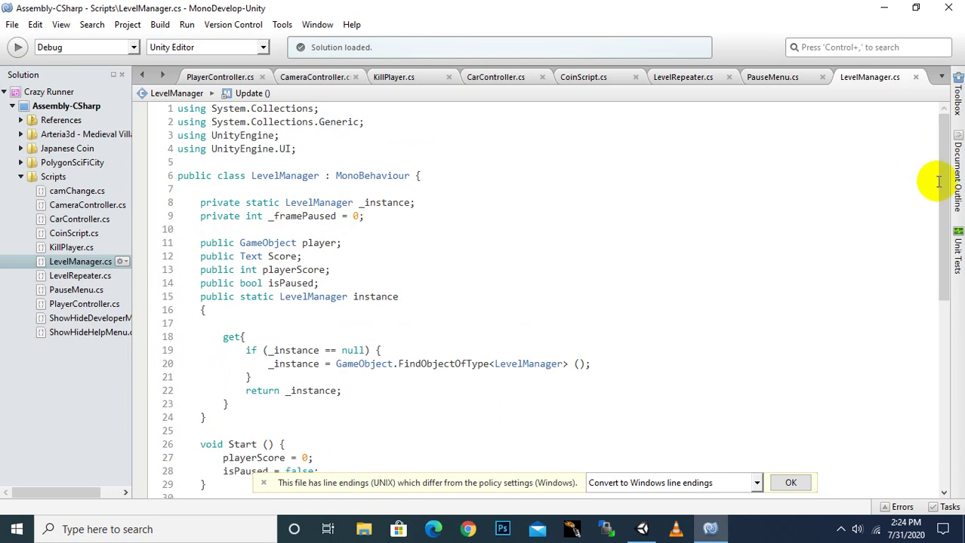
pyautogui.moveTo(947, 183); pyautogui.dragTo(946, 372)
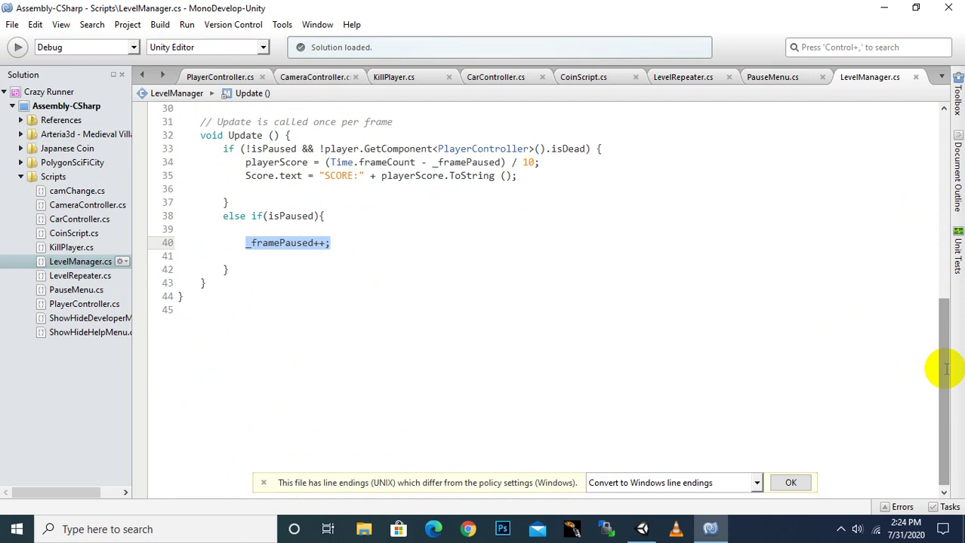
pyautogui.click(393, 163)
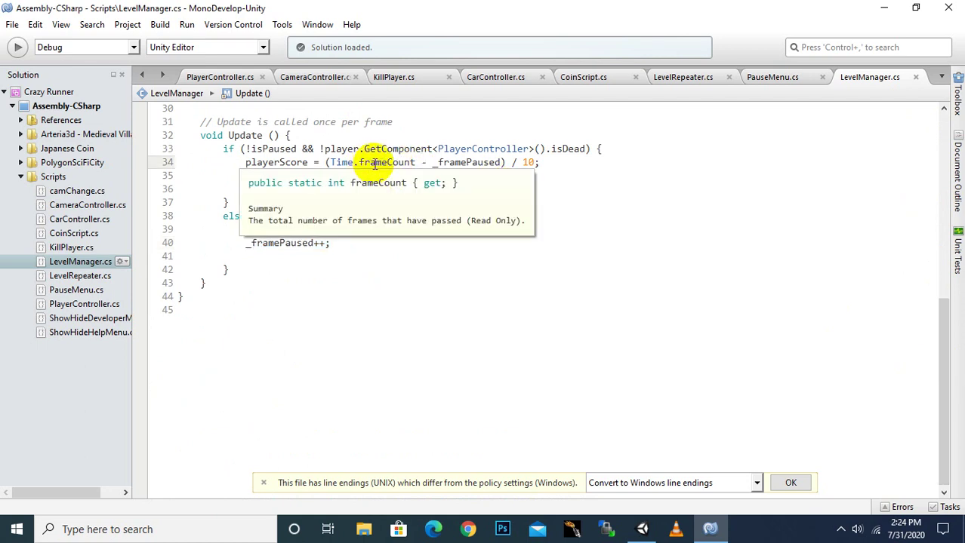
pyautogui.click(427, 162)
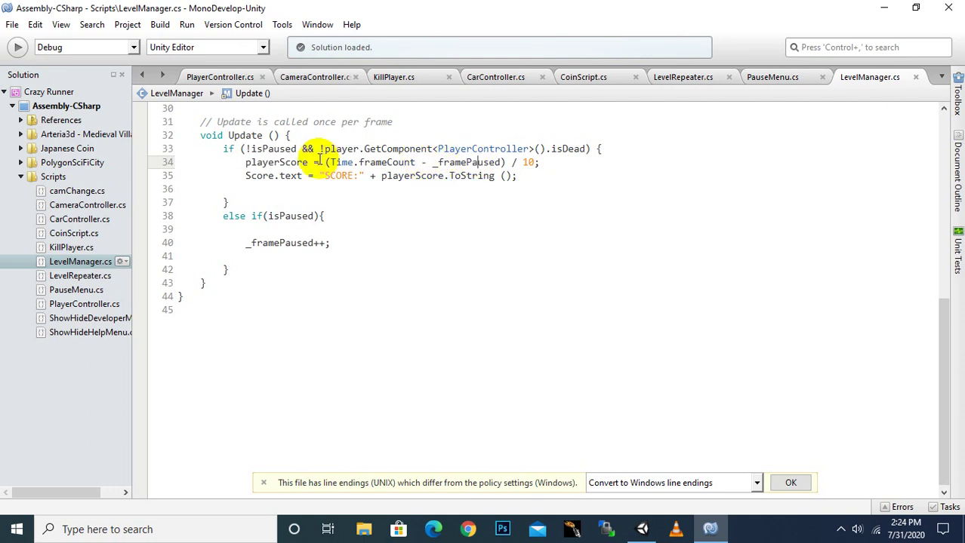
pyautogui.click(326, 162)
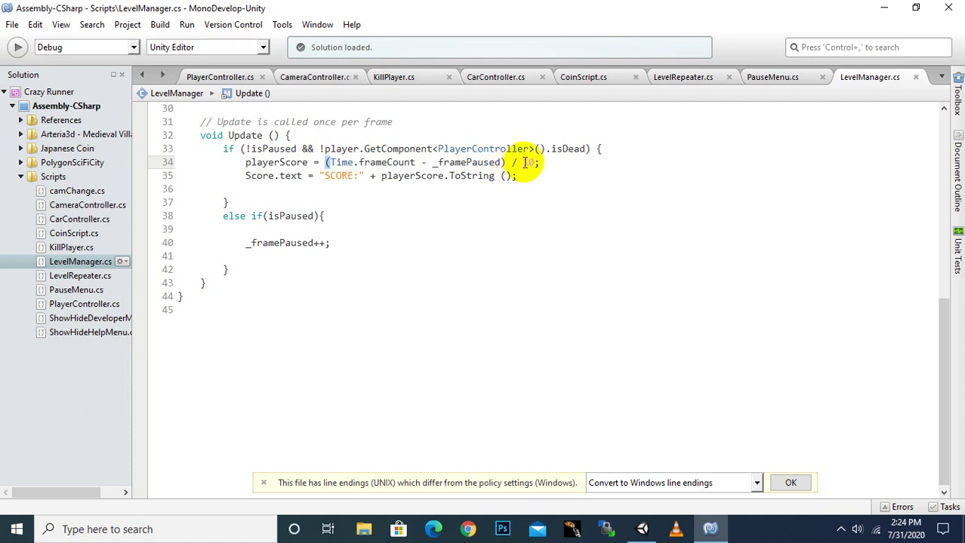
pyautogui.click(538, 162)
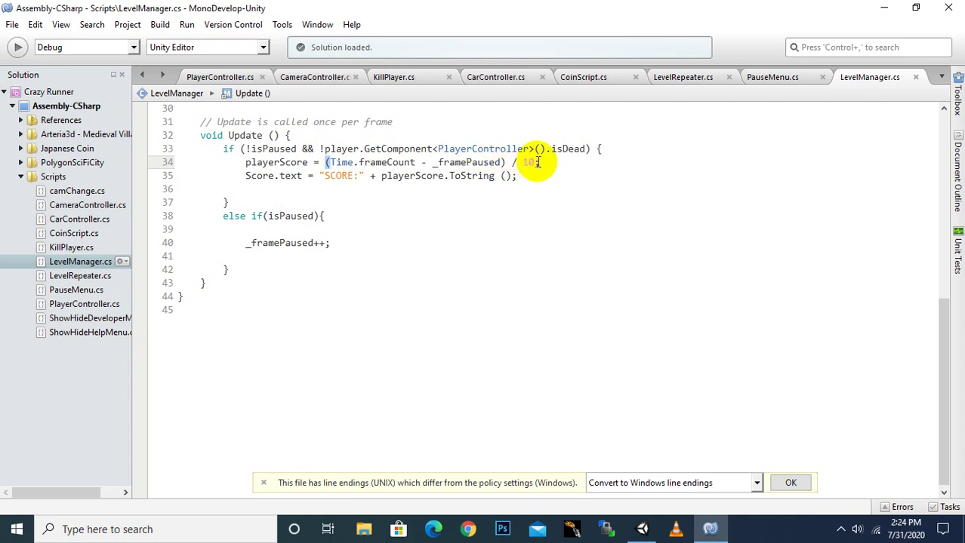
pyautogui.click(419, 240)
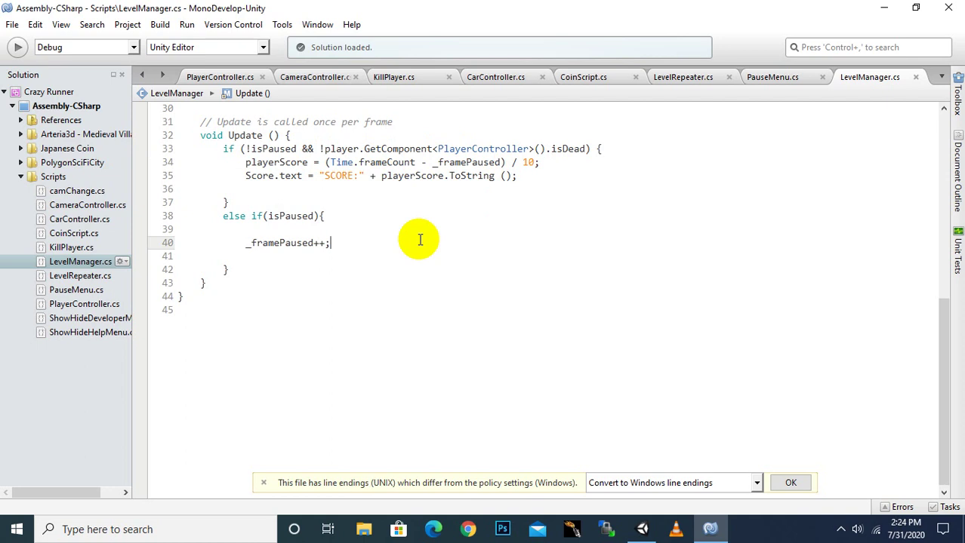
pyautogui.click(642, 529)
# Step: Bring the Crazy Runner Unity editor forward and start Play mode
pyautogui.click(456, 44)
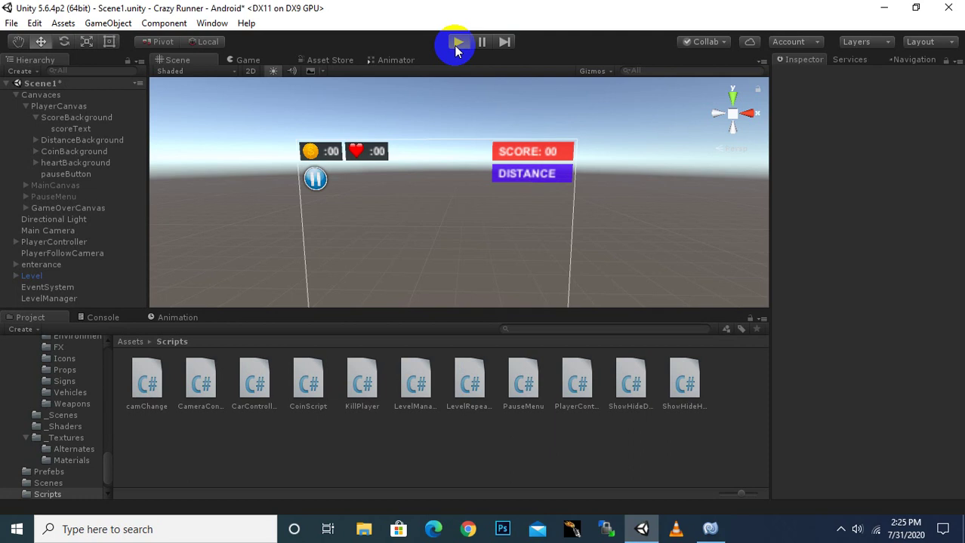
pyautogui.click(457, 45)
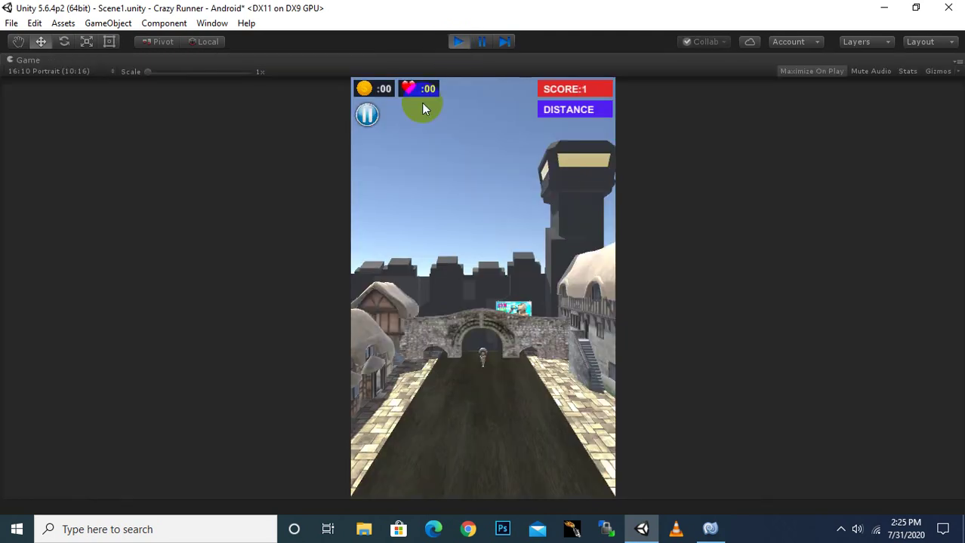
# Step: Pause and resume the game twice, then steer the runner right into another lane
pyautogui.click(364, 121)
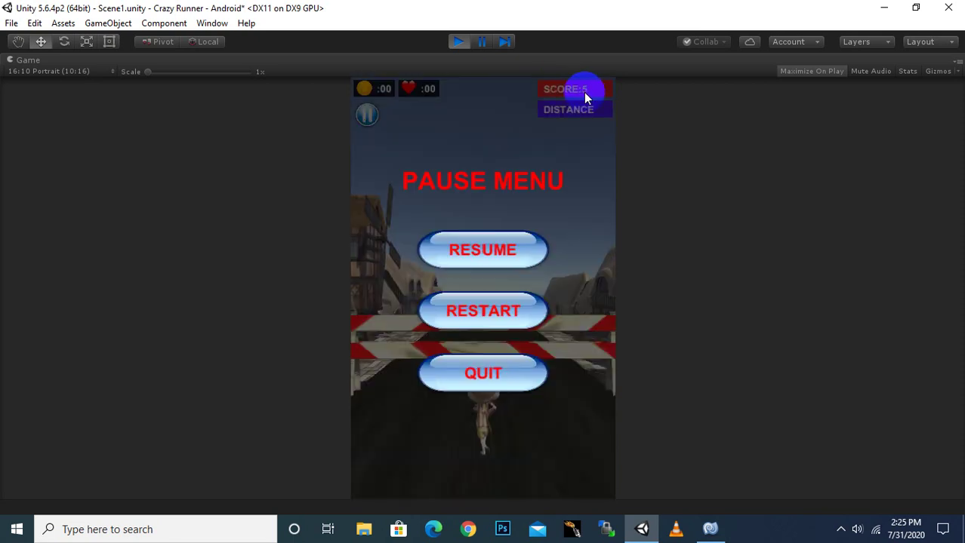
pyautogui.click(483, 258)
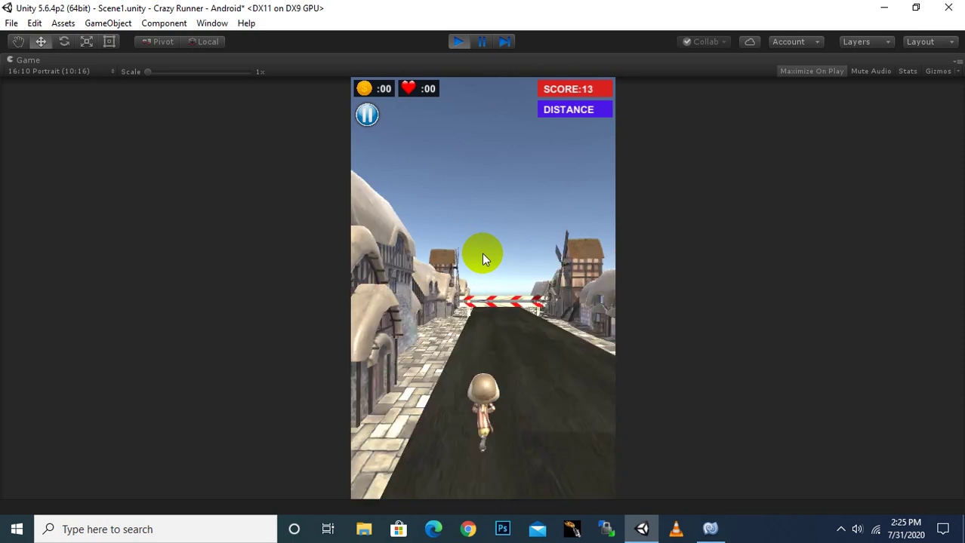
pyautogui.click(484, 258)
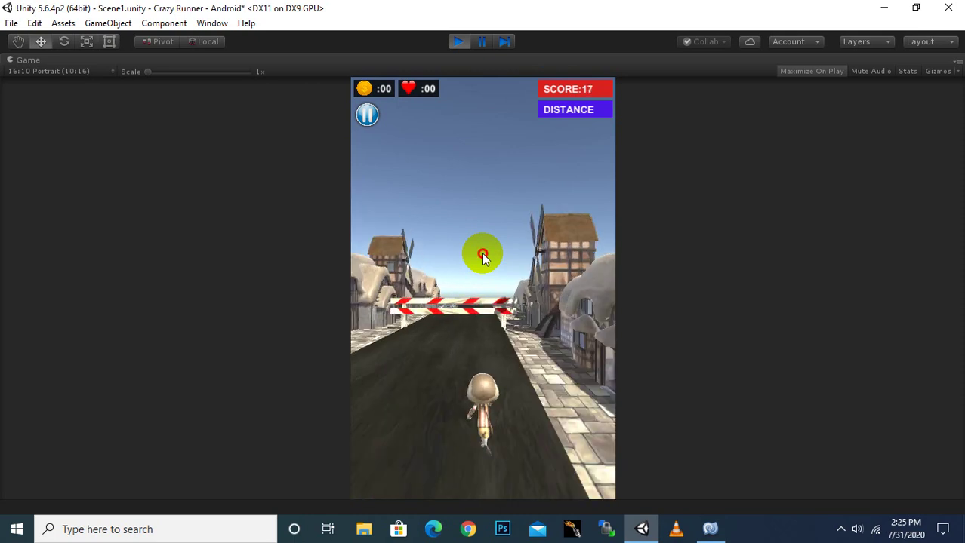
pyautogui.click(368, 118)
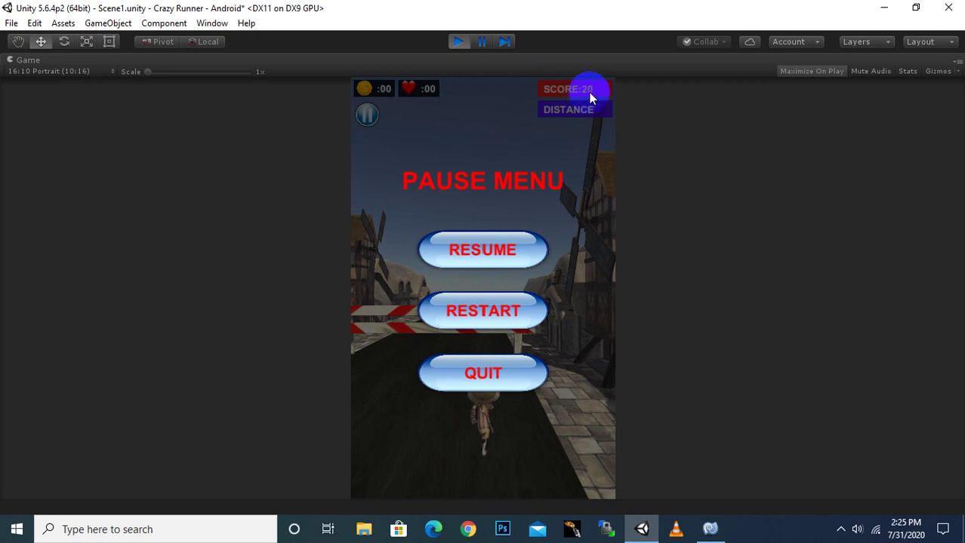
pyautogui.click(467, 255)
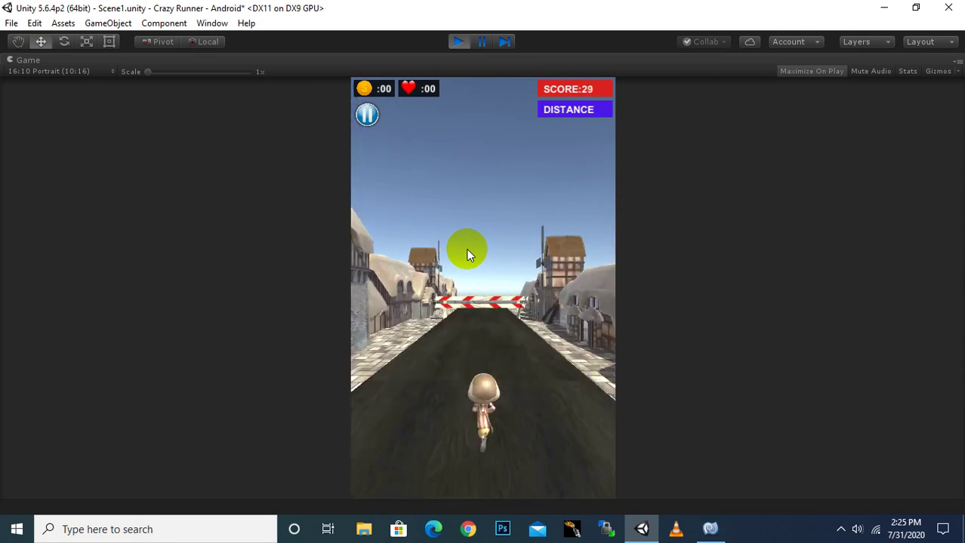
pyautogui.press('Right')
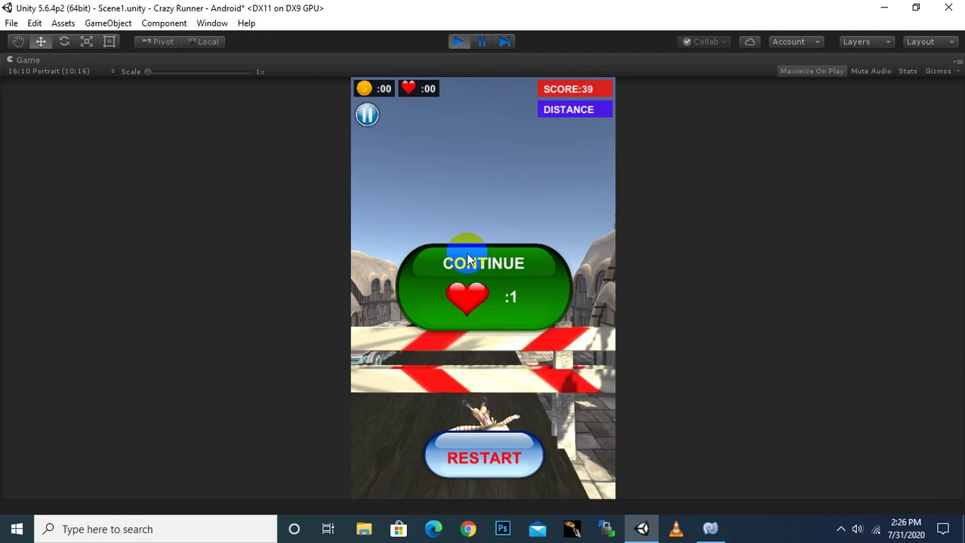
# Step: Restart the crashed run twice, stop the play-test, and return to LevelManager.cs in MonoDevelop
pyautogui.click(477, 454)
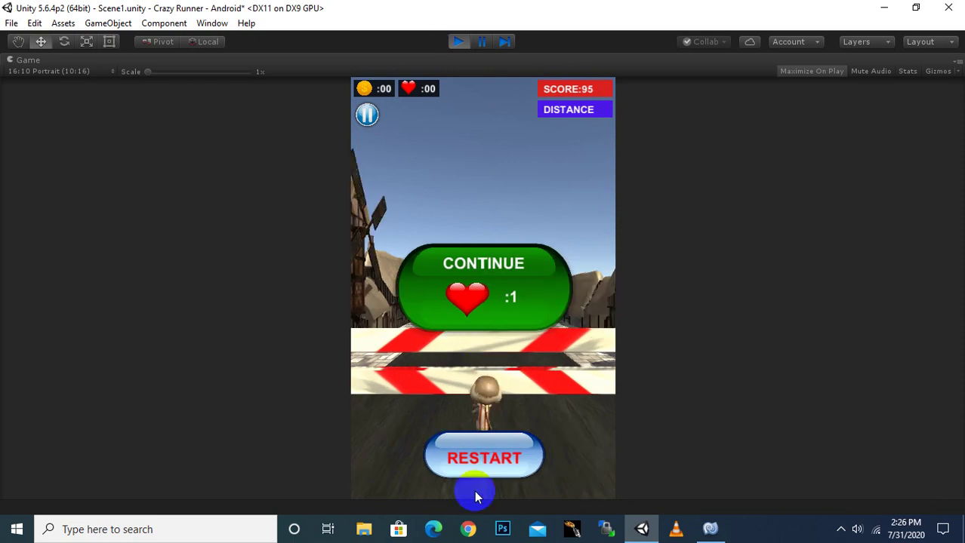
pyautogui.click(482, 463)
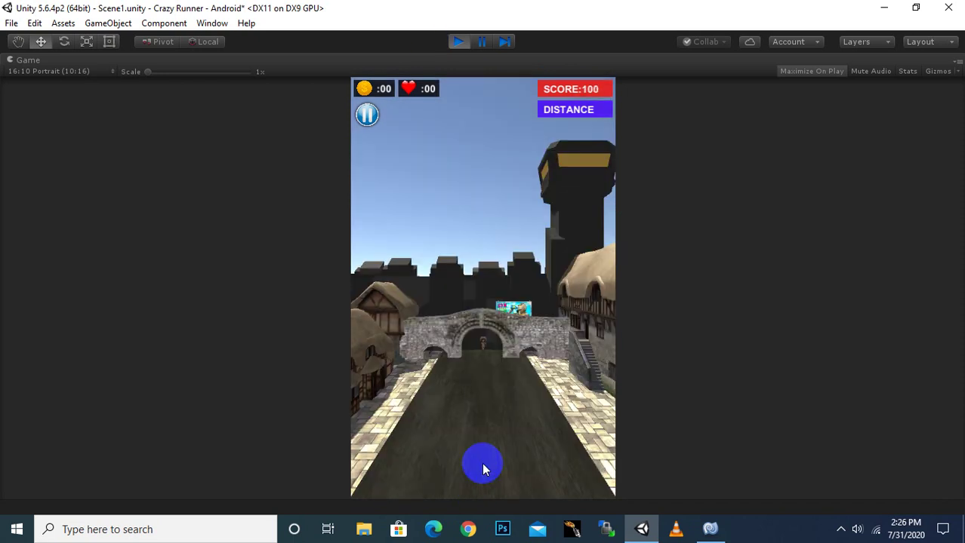
pyautogui.click(463, 38)
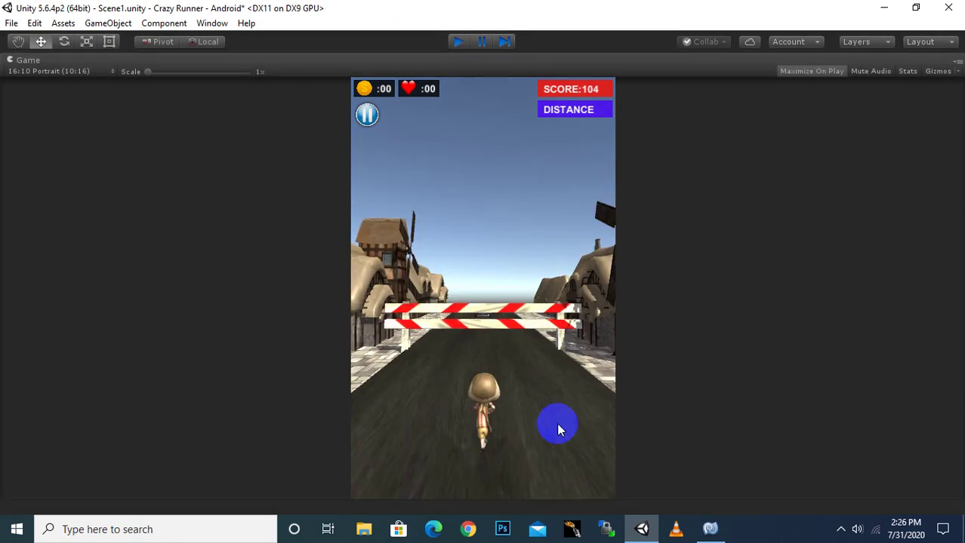
pyautogui.click(708, 531)
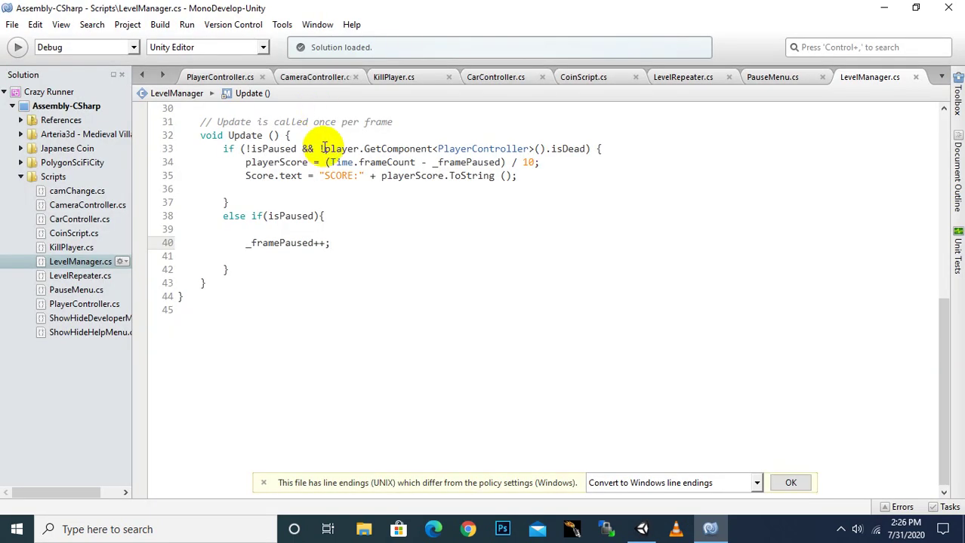
# Step: Delete the ! before player on line 33, save LevelManager.cs, and switch back to Unity
pyautogui.click(320, 149)
pyautogui.press('Delete')
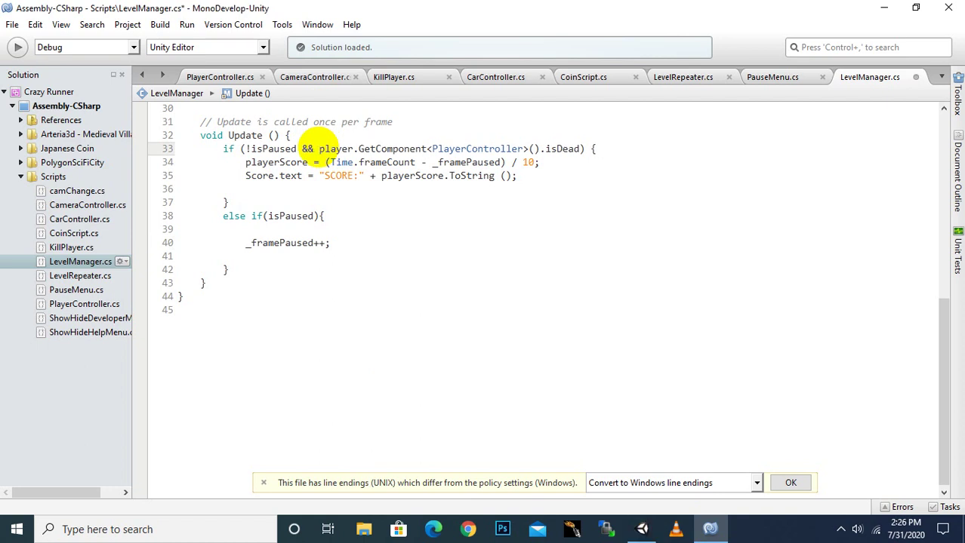
pyautogui.hotkey('ctrl', 's')
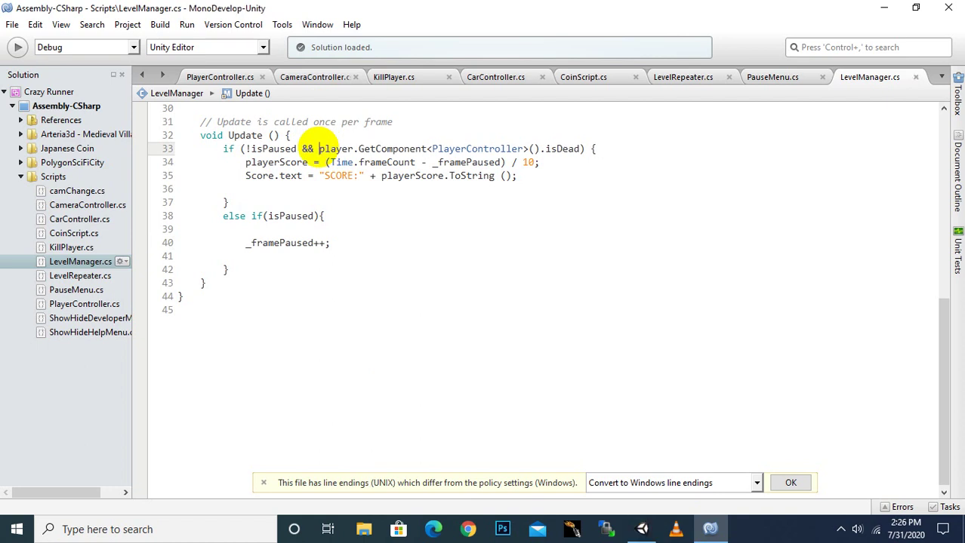
pyautogui.moveTo(320, 151); pyautogui.dragTo(458, 345)
pyautogui.click(462, 357)
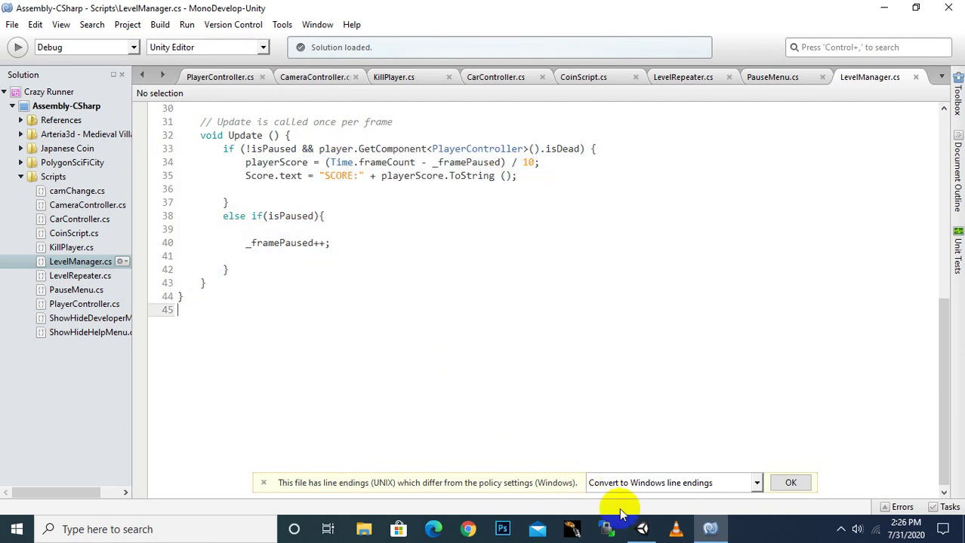
pyautogui.click(642, 527)
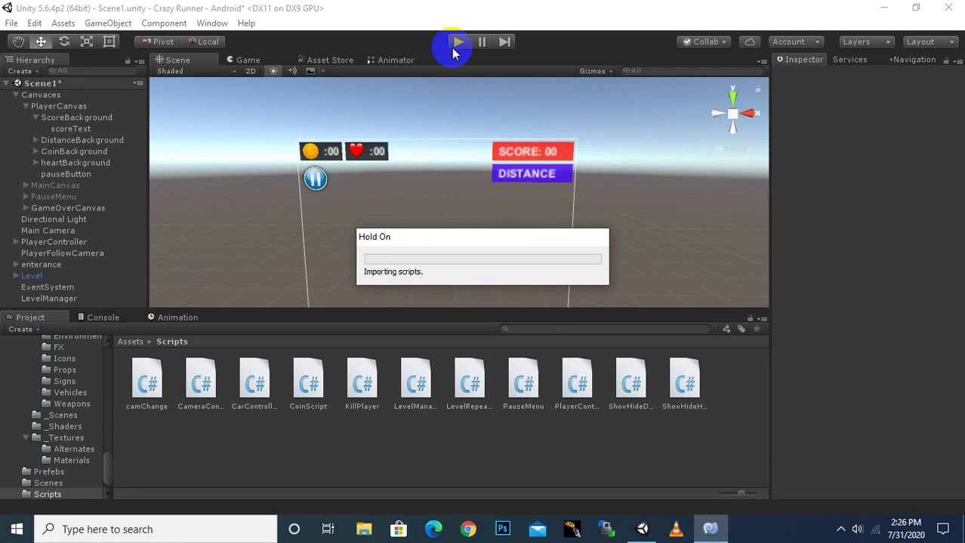
pyautogui.click(456, 46)
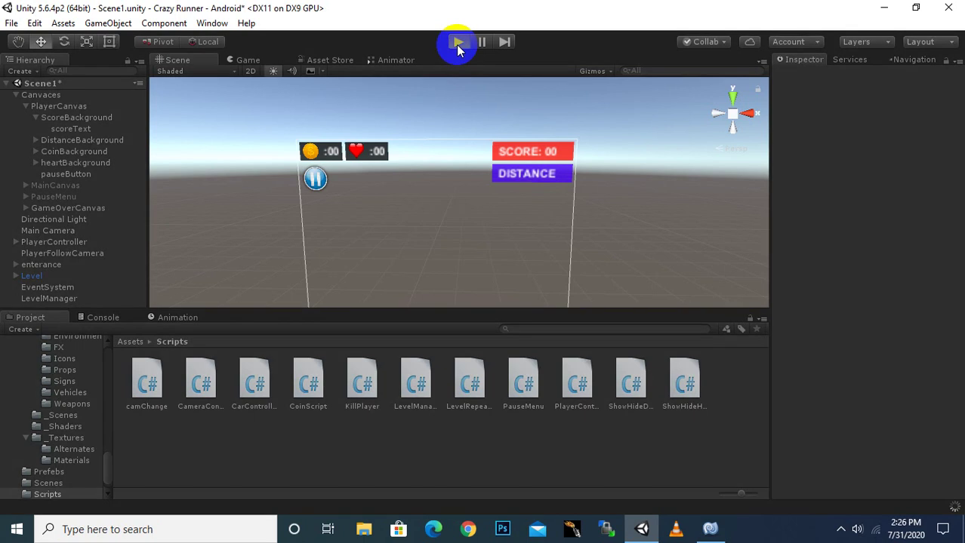
pyautogui.click(456, 43)
# Step: Start Play mode with Ctrl+P and pause the game at score 00
pyautogui.hotkey('ctrl', 'p')
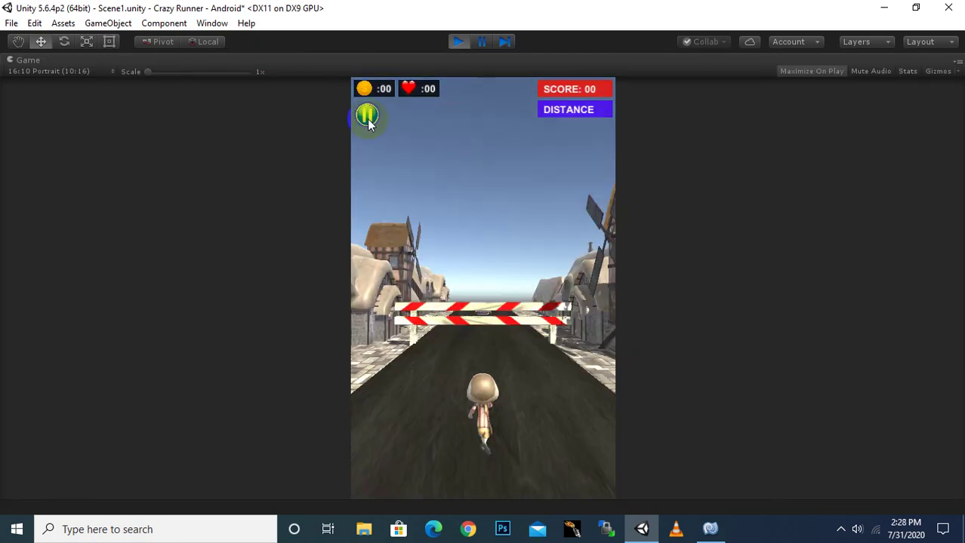
pyautogui.click(368, 120)
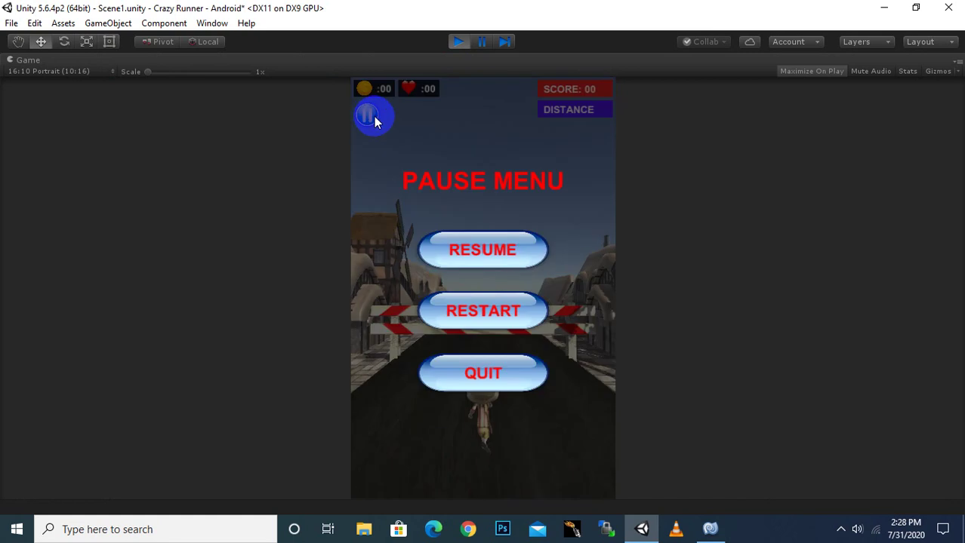
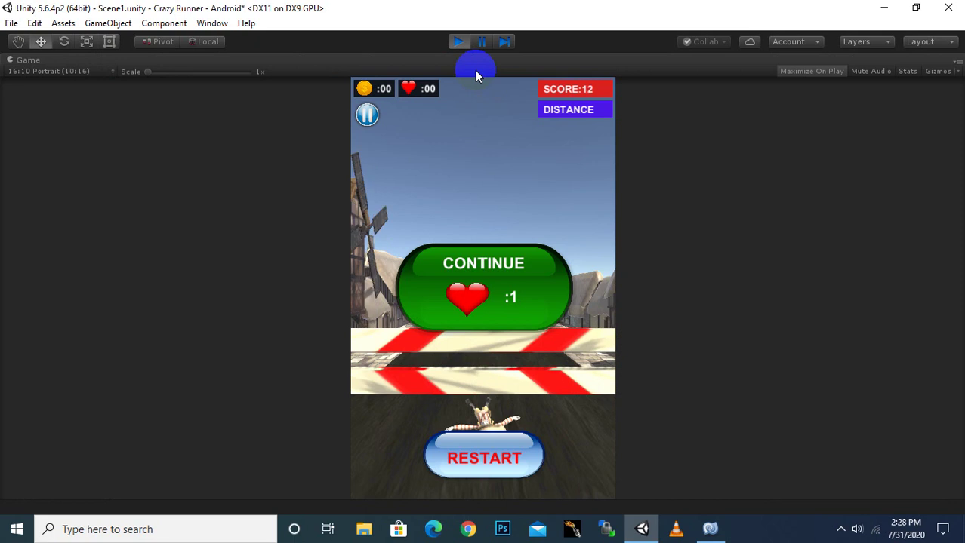
# Step: Stop Play mode at Crazy Runner's game-over screen
pyautogui.click(463, 50)
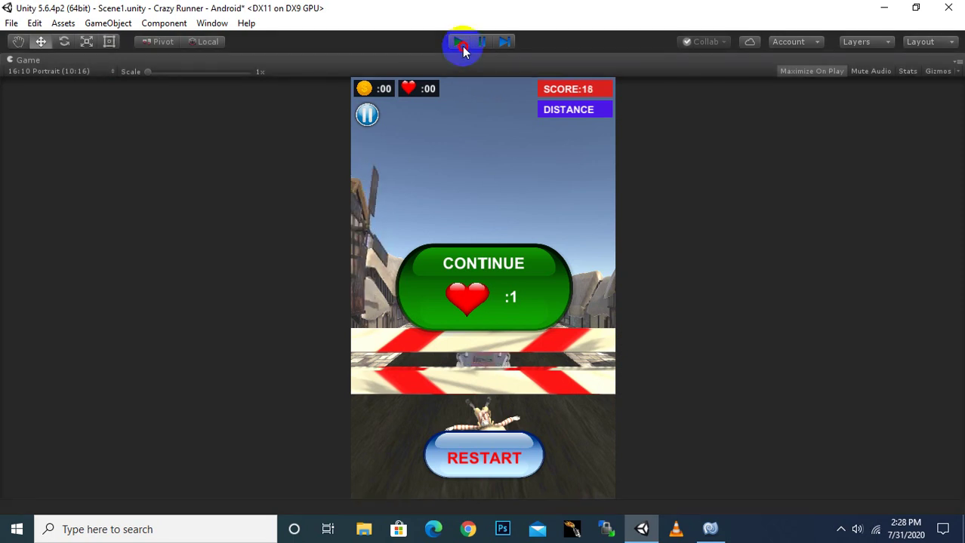
# Step: In LevelManager.cs, insert '!' before player on line 33 to check !isDead, and save
pyautogui.click(709, 529)
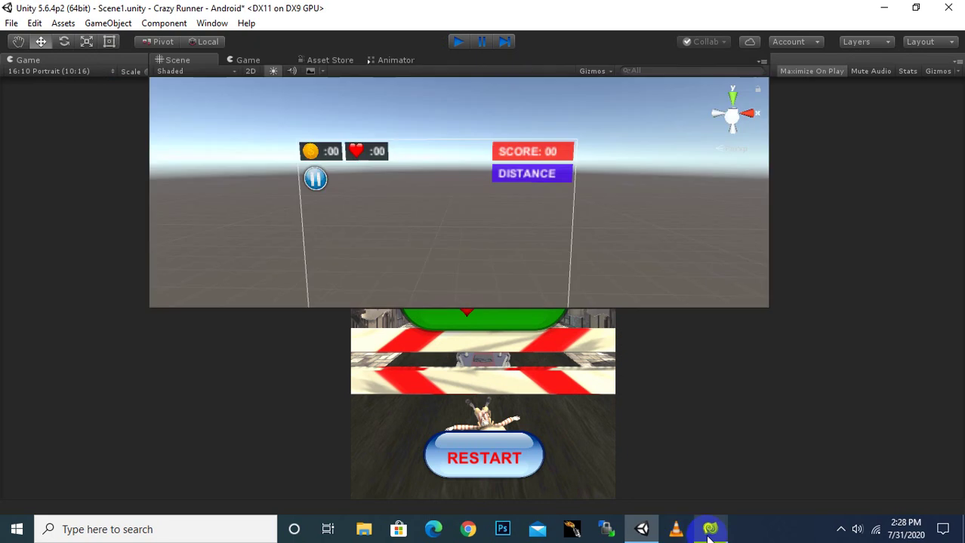
pyautogui.click(548, 393)
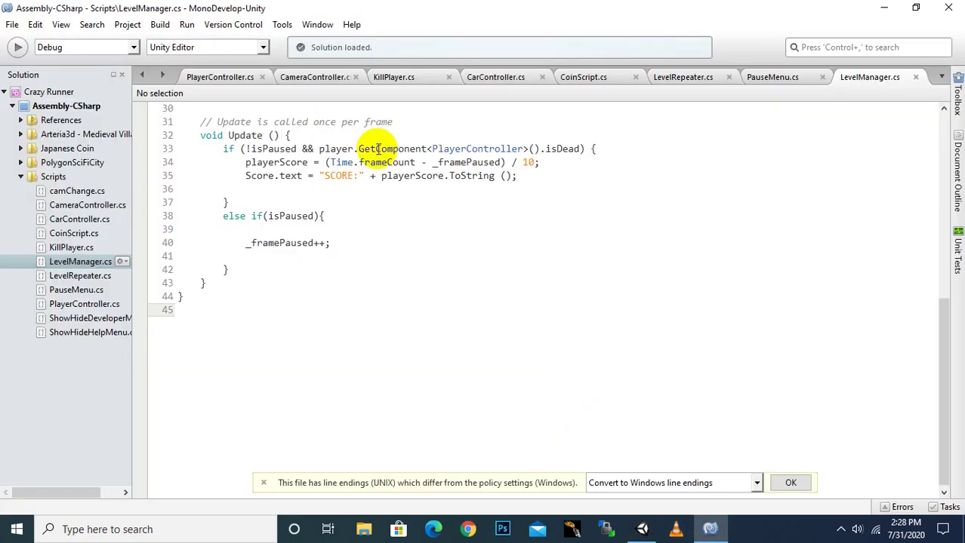
pyautogui.click(319, 149)
pyautogui.click(319, 149)
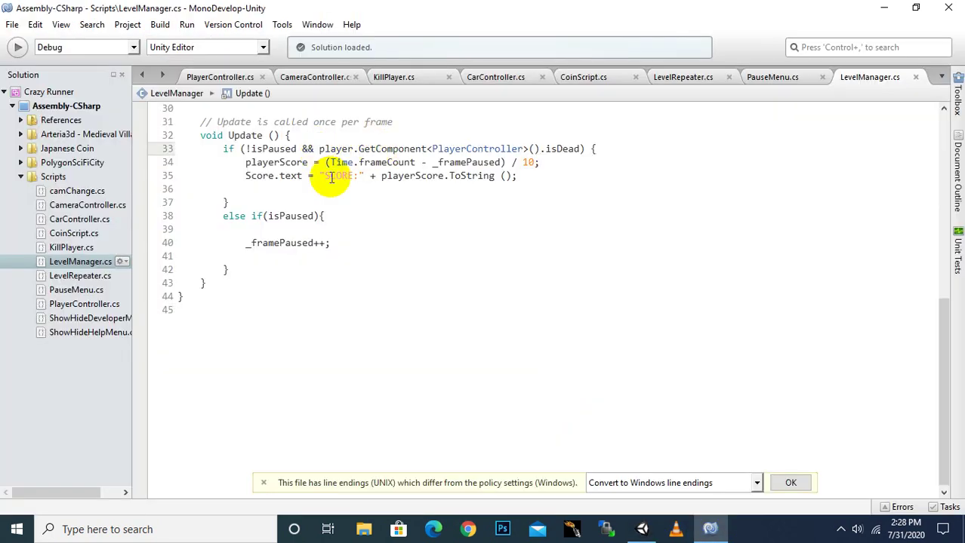
pyautogui.moveTo(331, 177)
pyautogui.write('!')
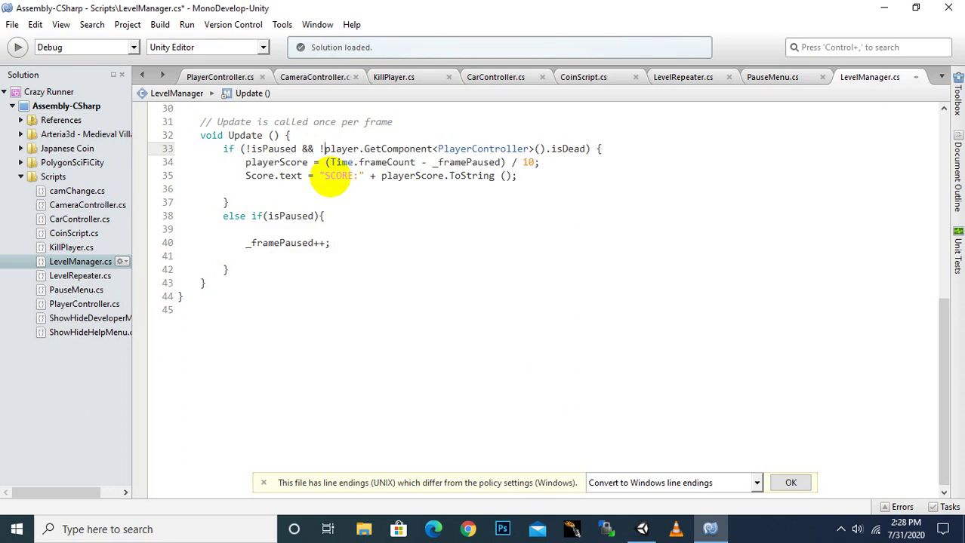
pyautogui.hotkey('ctrl', 's')
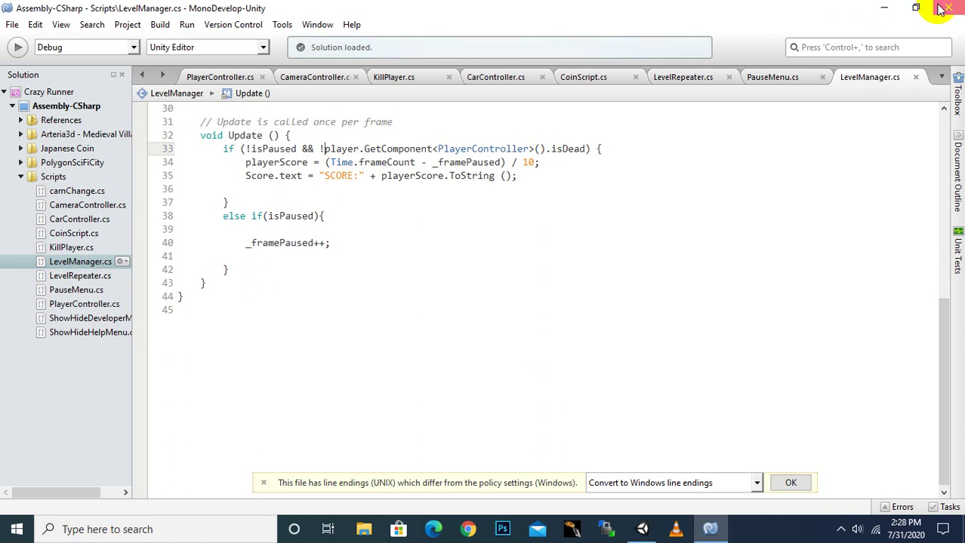
# Step: Bring the Unity editor back to the front and show the hidden system tray icons
pyautogui.click(646, 534)
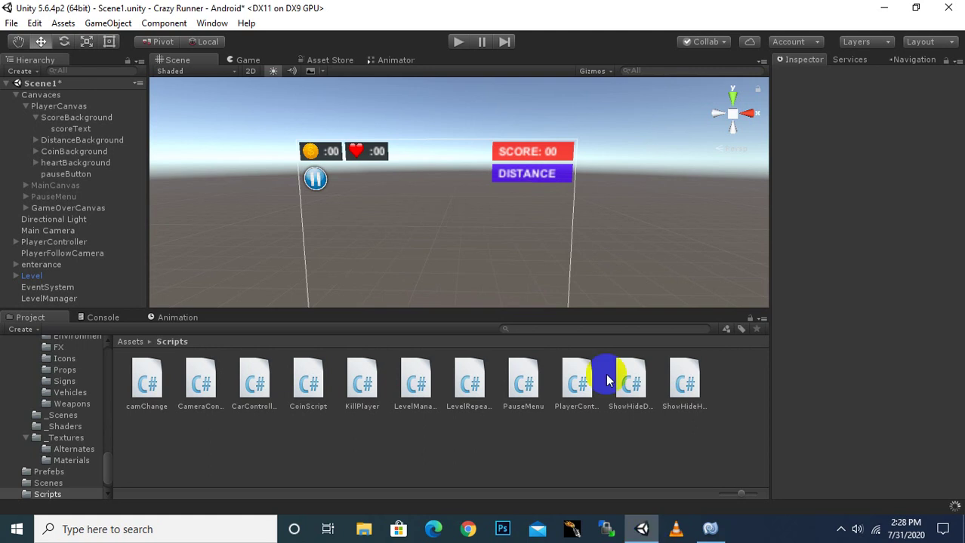
pyautogui.click(841, 531)
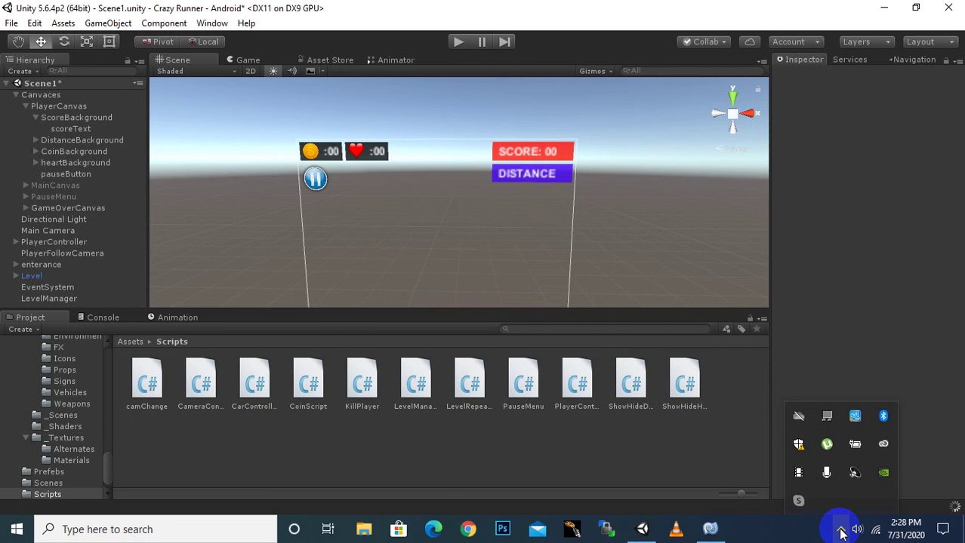